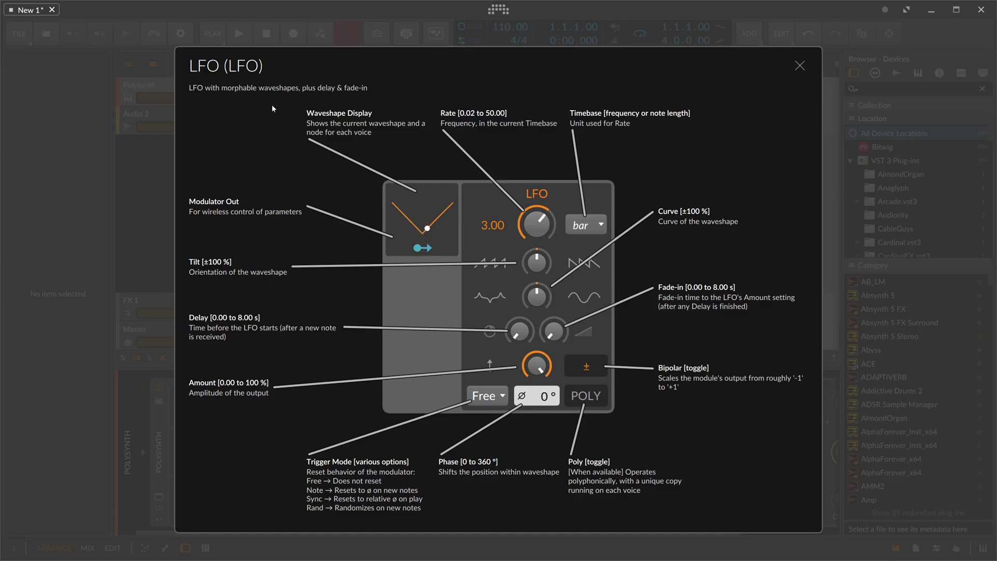
- Close the help overlay and look through the Classic LFO, Beat LFO and LFO modulators
click(799, 66)
click(196, 447)
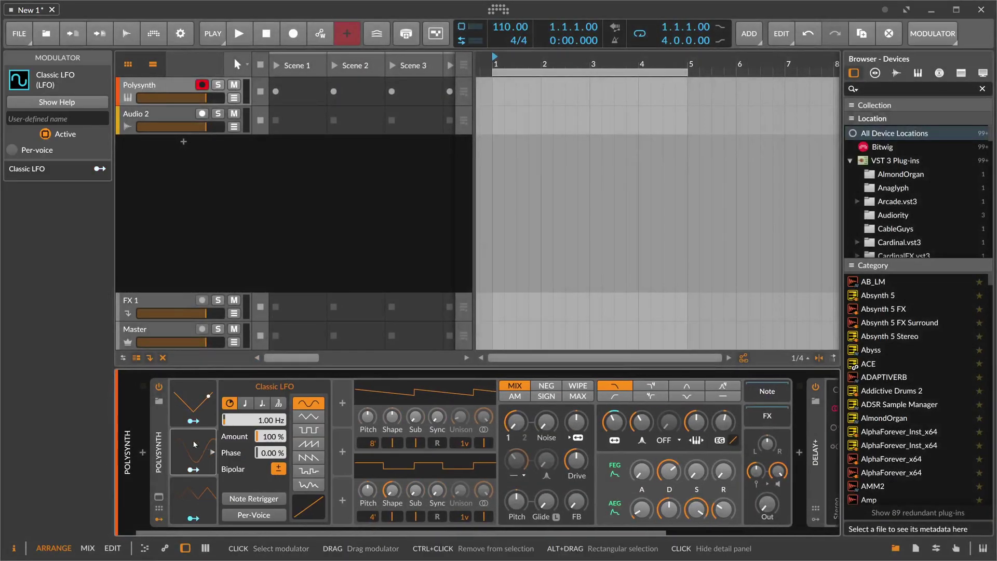
click(198, 491)
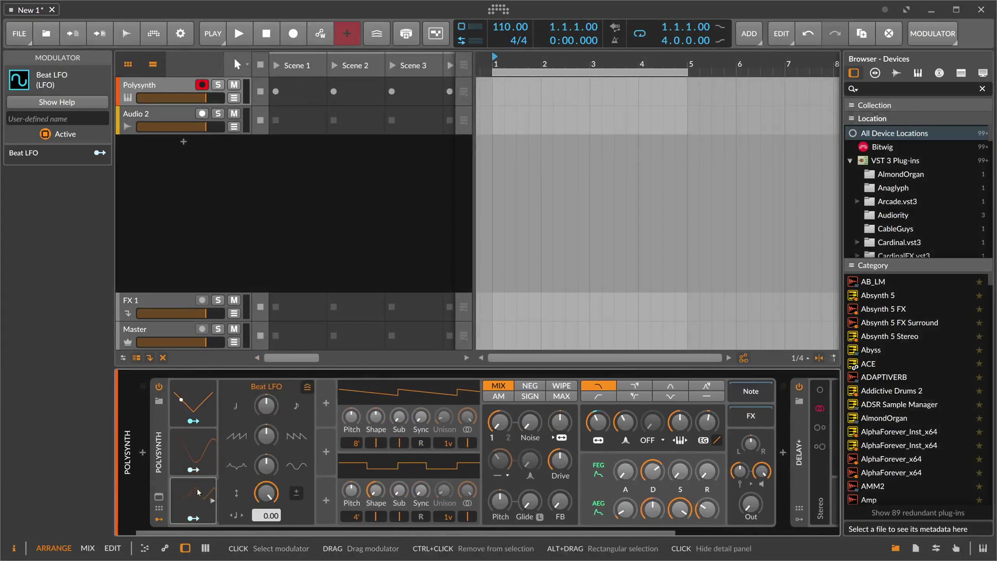
click(195, 402)
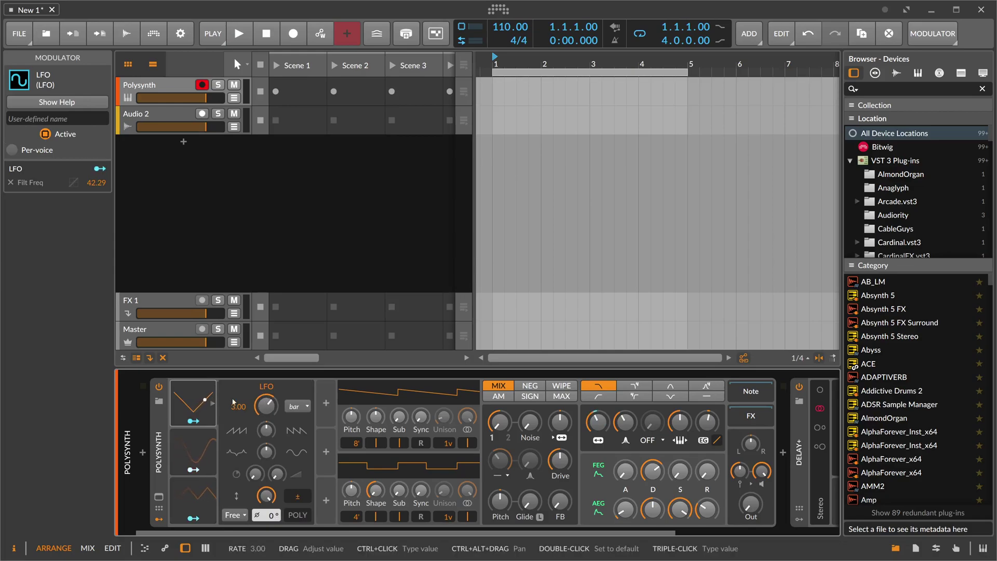
- Show the LFO help and reset its rate from 3.00 to the default 1.00
key(F1)
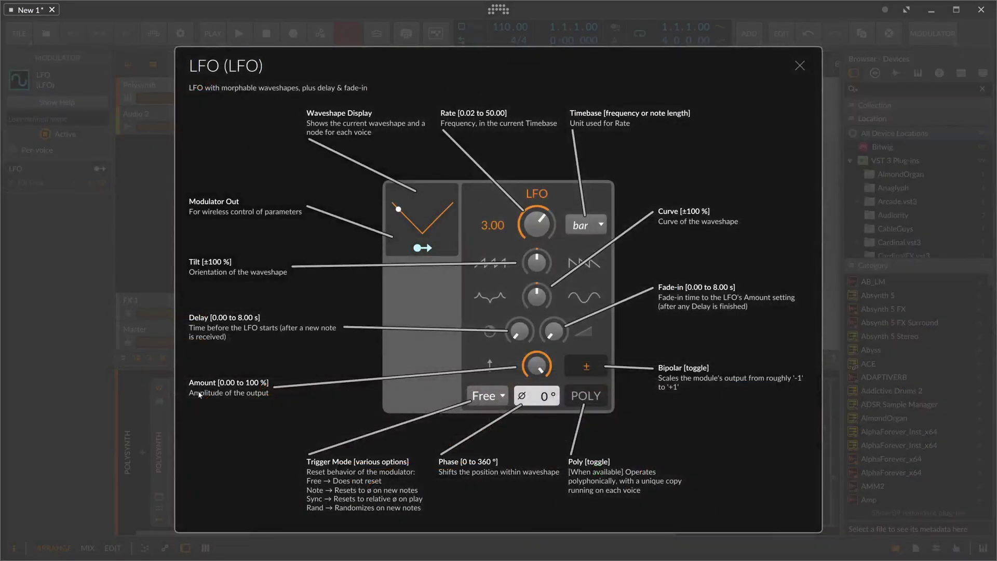
double_click(532, 223)
click(582, 225)
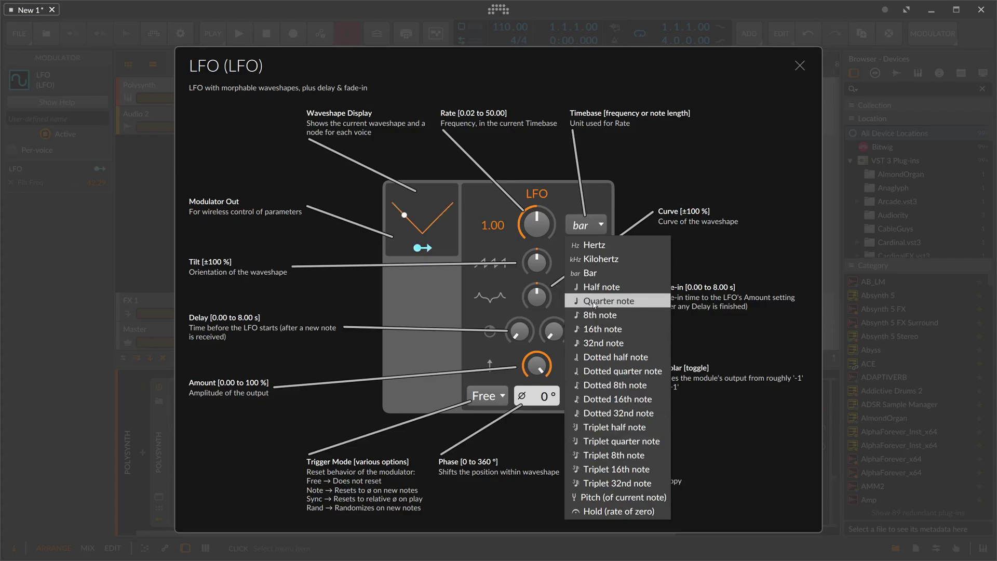
- Try the Hz and Bar timebases and scroll the LFO rate up to 6.00
click(589, 244)
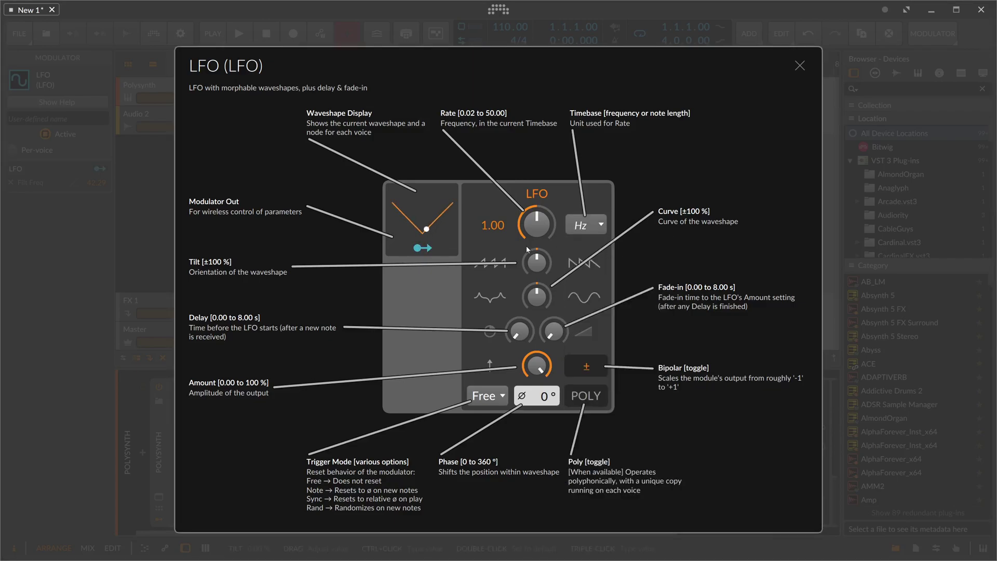
mouse_move(538, 223)
mouse_down()
mouse_move(539, 260)
mouse_move(539, 227)
mouse_up()
click(587, 225)
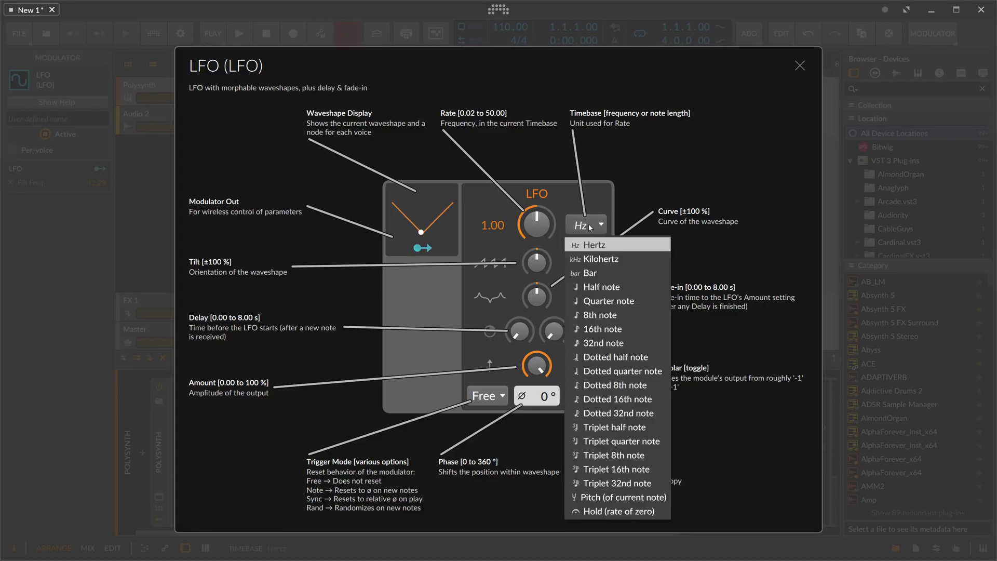
click(592, 272)
mouse_move(541, 231)
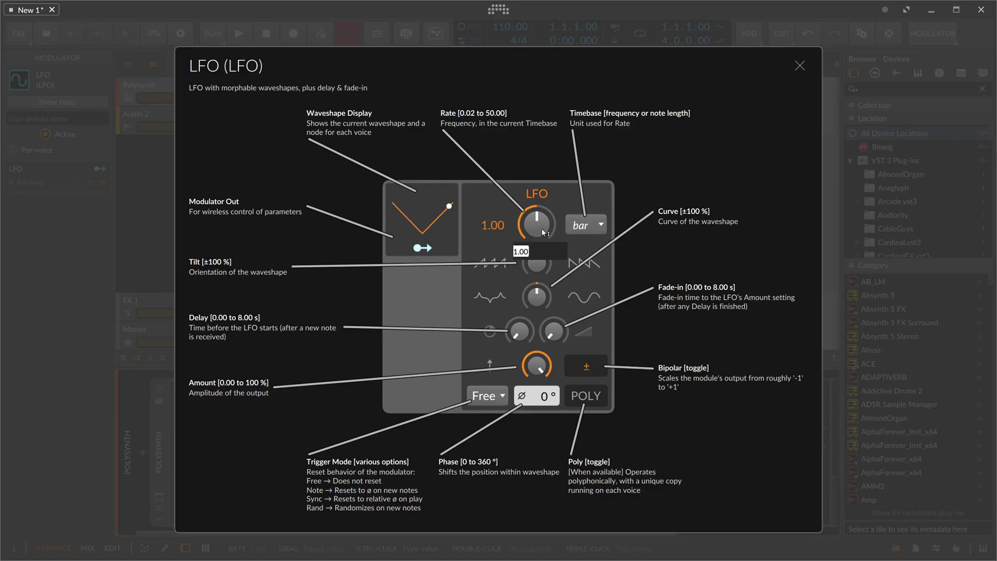
scroll(541, 228, up, 5)
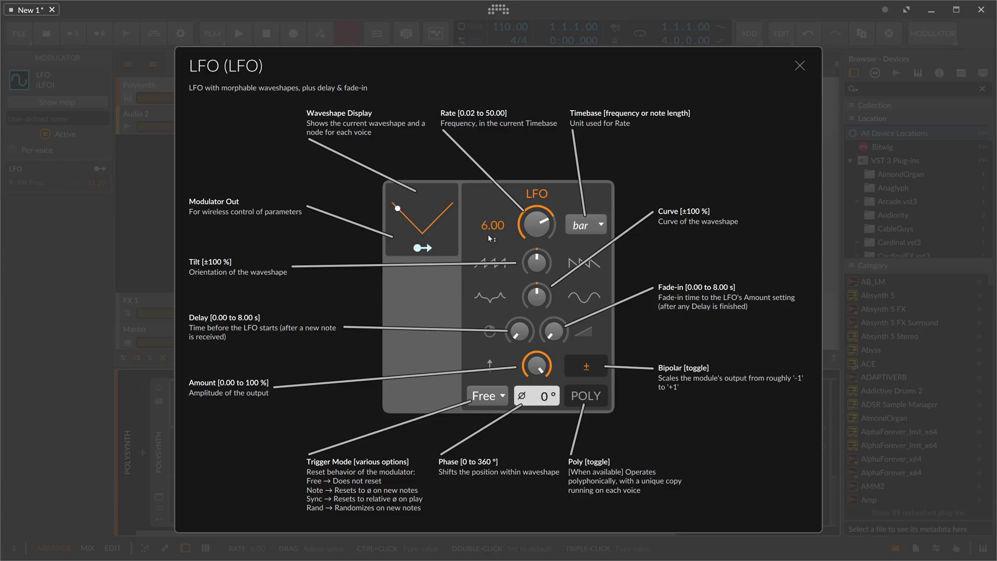
- Set the timebase to 8th notes, reset the rate to 1.00 and close the help
click(593, 228)
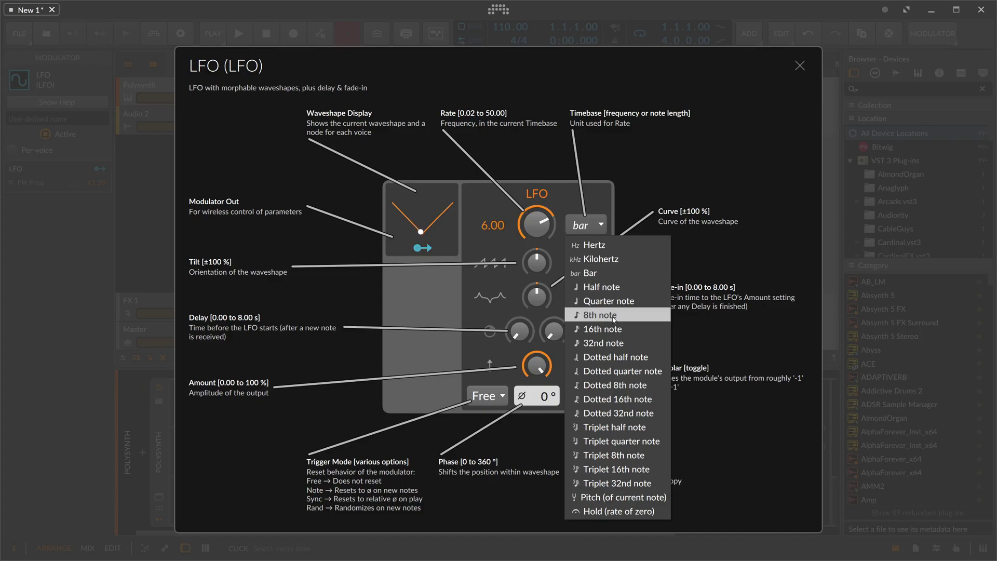
click(593, 316)
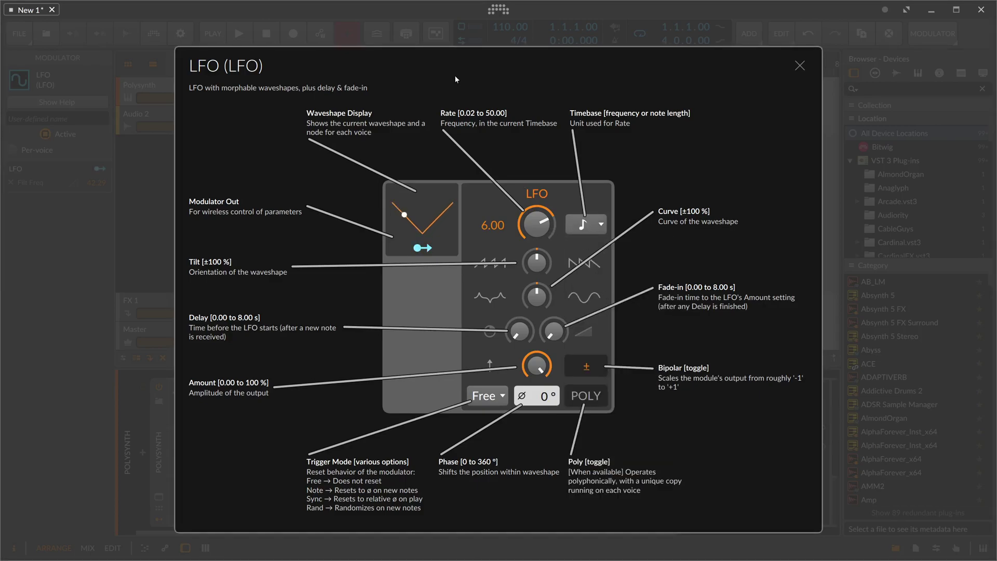
double_click(545, 215)
click(802, 67)
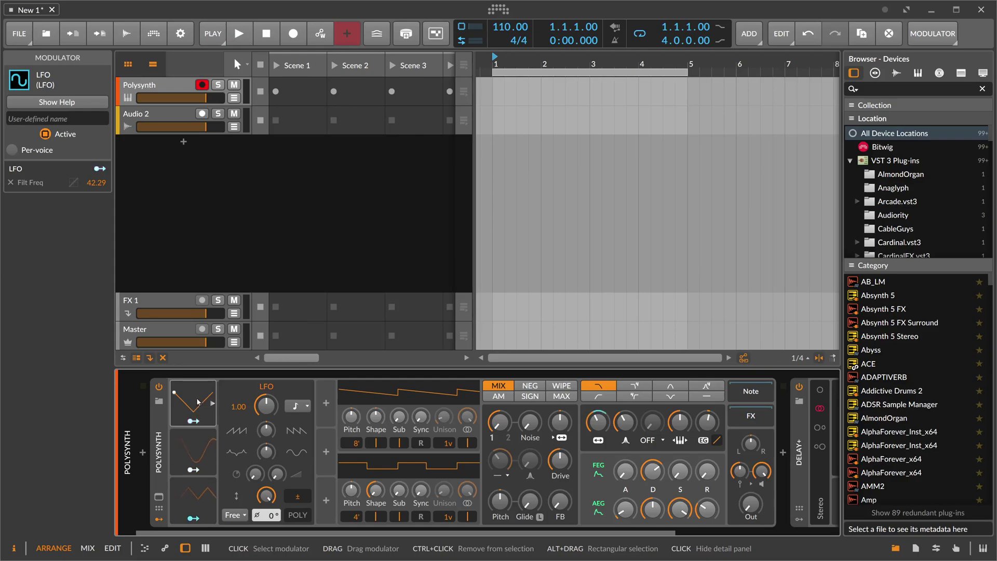
- Reopen the LFO help, preview sawtooth tilt and curve bends, then recentre tilt and curve
key(F1)
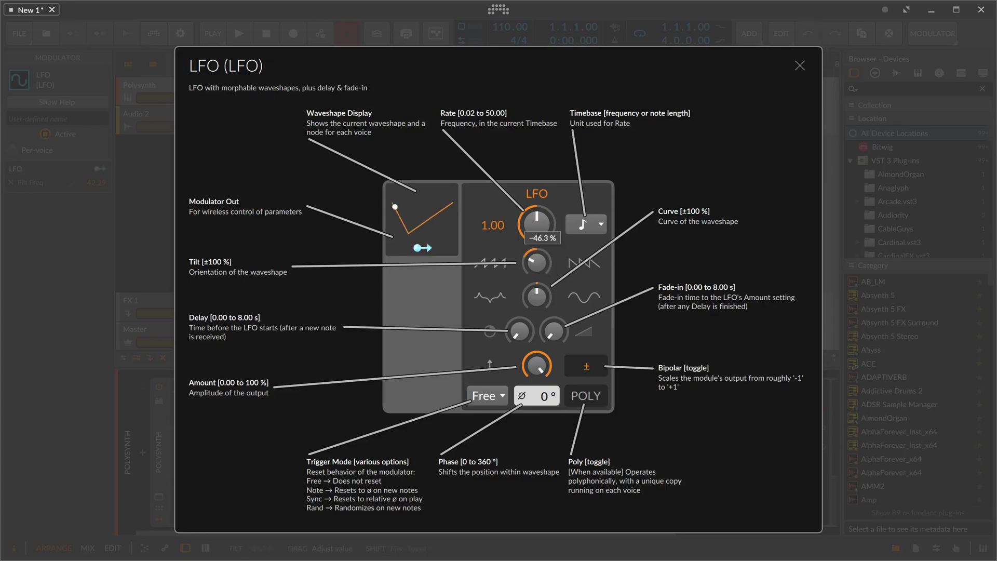
drag(539, 262, 544, 306)
double_click(540, 265)
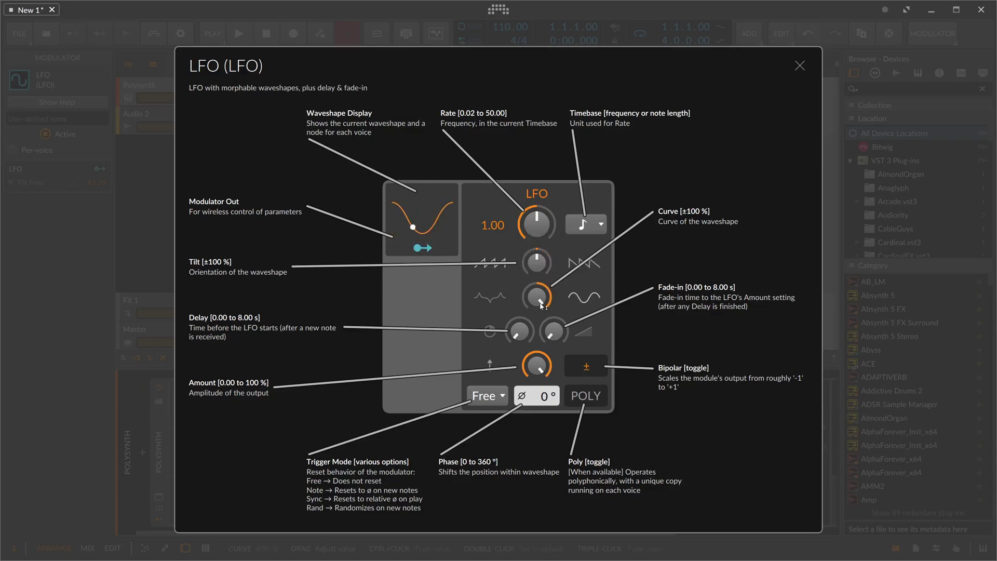
double_click(539, 304)
drag(540, 297, 537, 291)
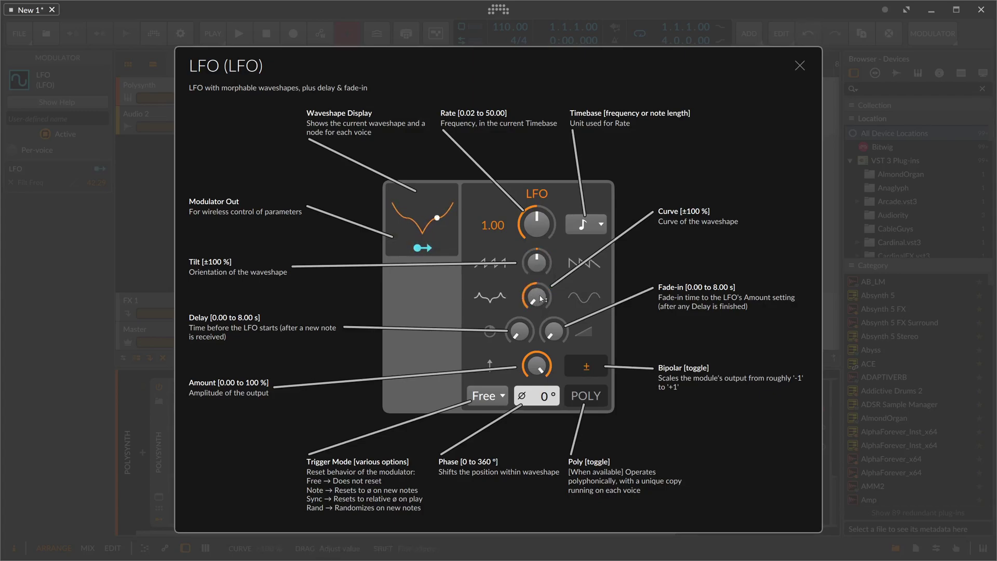
double_click(537, 298)
- Set the rate timebase back to Bar and delay the LFO start by about 1.30 s
click(586, 224)
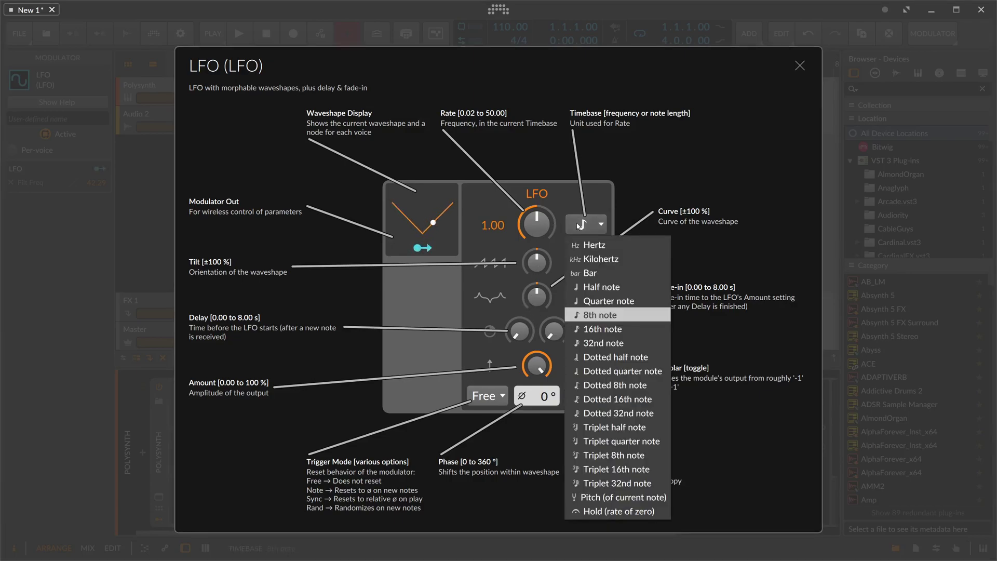
click(597, 272)
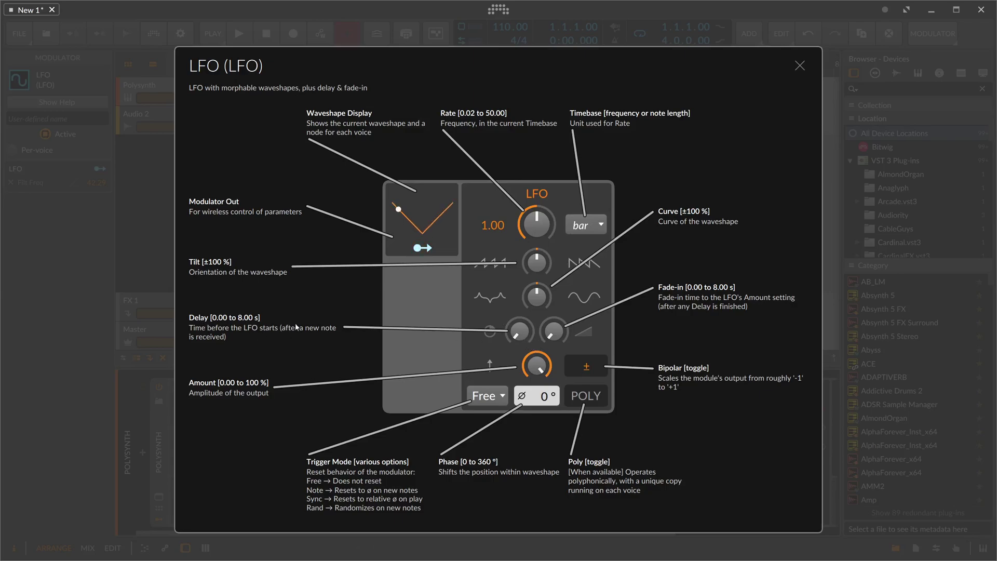
mouse_move(507, 335)
mouse_down()
mouse_move(508, 307)
mouse_move(521, 335)
mouse_up()
- Set the LFO trigger mode to Note and remove the start delay
click(495, 396)
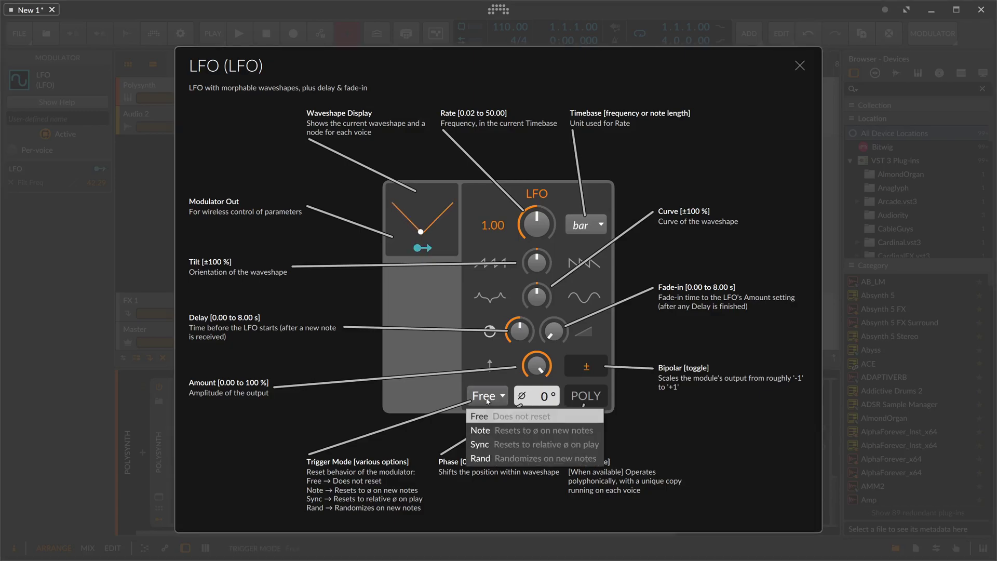
click(494, 431)
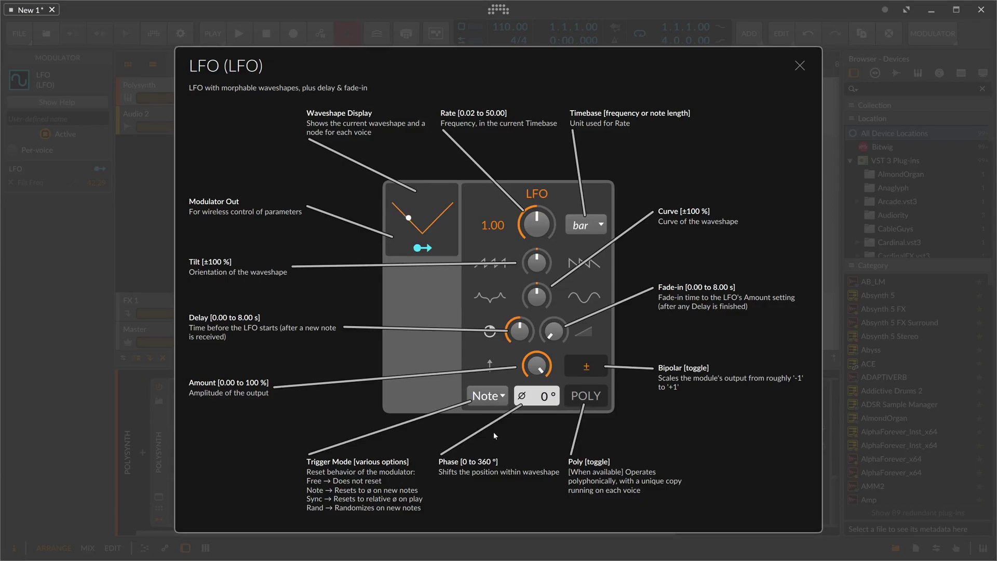
mouse_move(519, 330)
double_click(529, 332)
- Audition fade-ins of about 1.18 s and 3.36 s and an amount of 34.6 %
drag(553, 333, 553, 317)
drag(554, 336, 554, 326)
mouse_move(514, 363)
mouse_down()
mouse_move(514, 400)
mouse_move(514, 358)
mouse_up()
drag(553, 331, 546, 366)
- Close the help and slightly deepen the LFO's filter frequency modulation
click(800, 65)
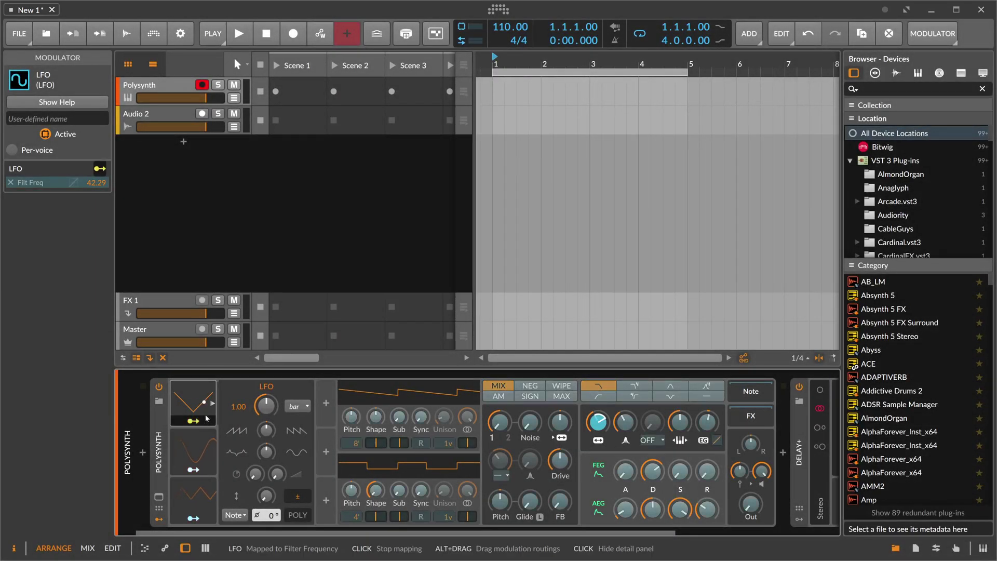
drag(597, 422, 598, 418)
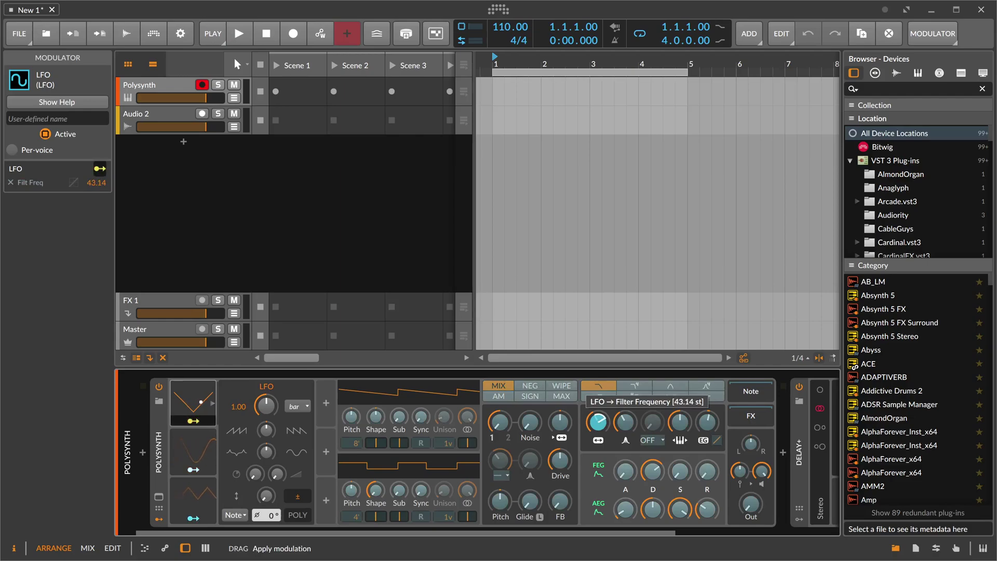
click(99, 169)
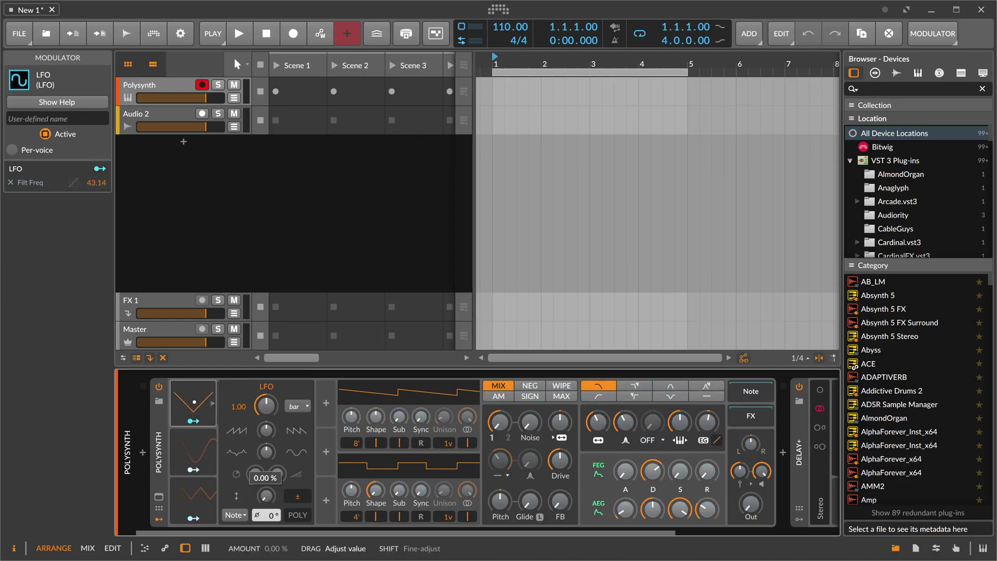
- Turn the LFO amount up to 100 % and pull the filter frequency modulation down
drag(264, 499, 271, 496)
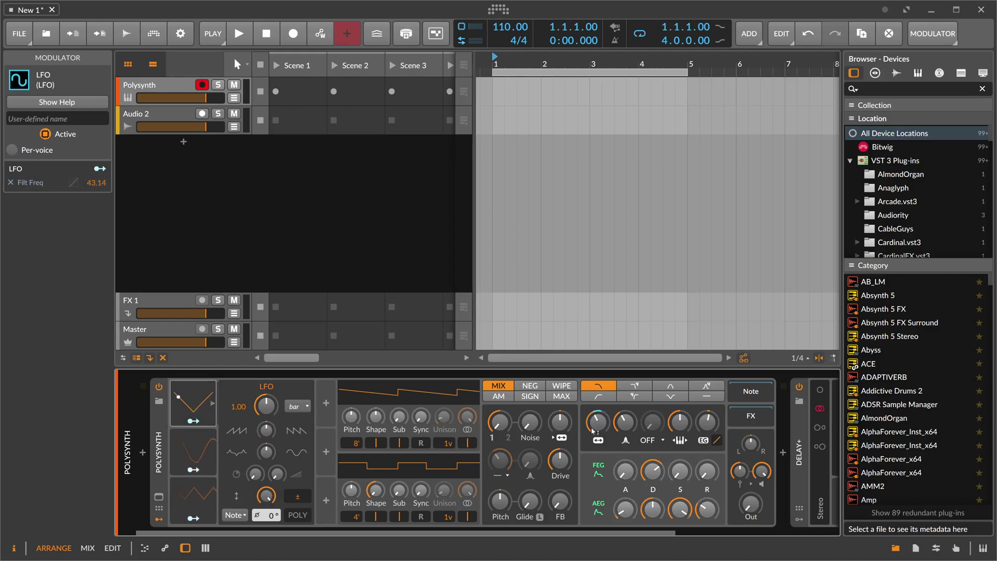
click(198, 423)
drag(597, 422, 597, 447)
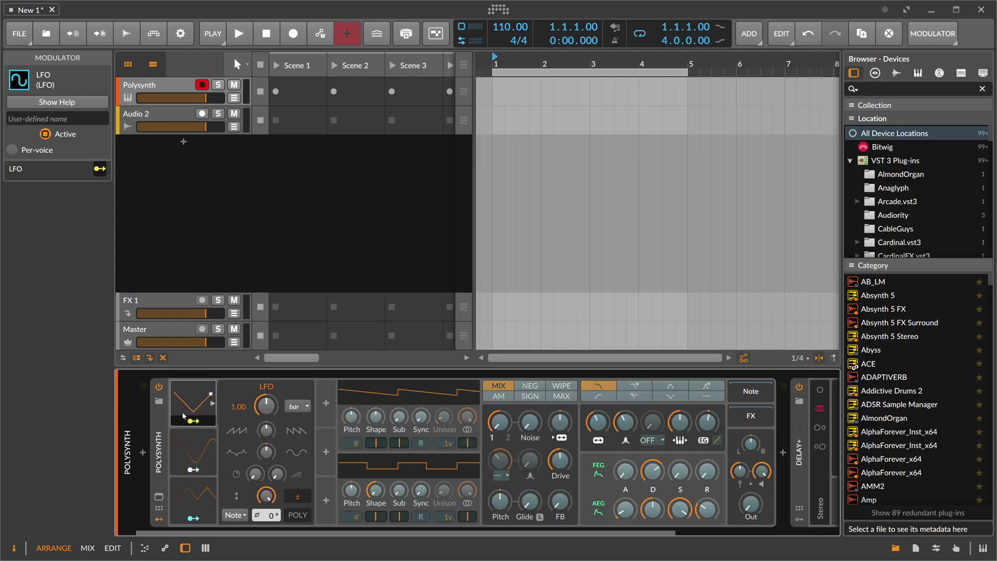
- Route the LFO to the Polysynth filter frequency with a depth of 40 semitones
click(197, 424)
drag(610, 429, 610, 415)
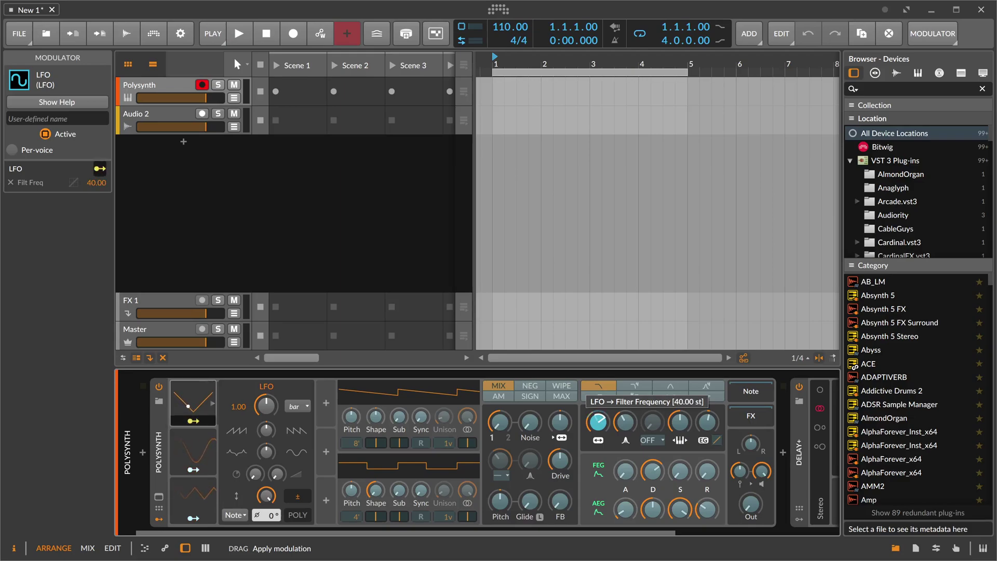
drag(597, 422, 597, 421)
key(Escape)
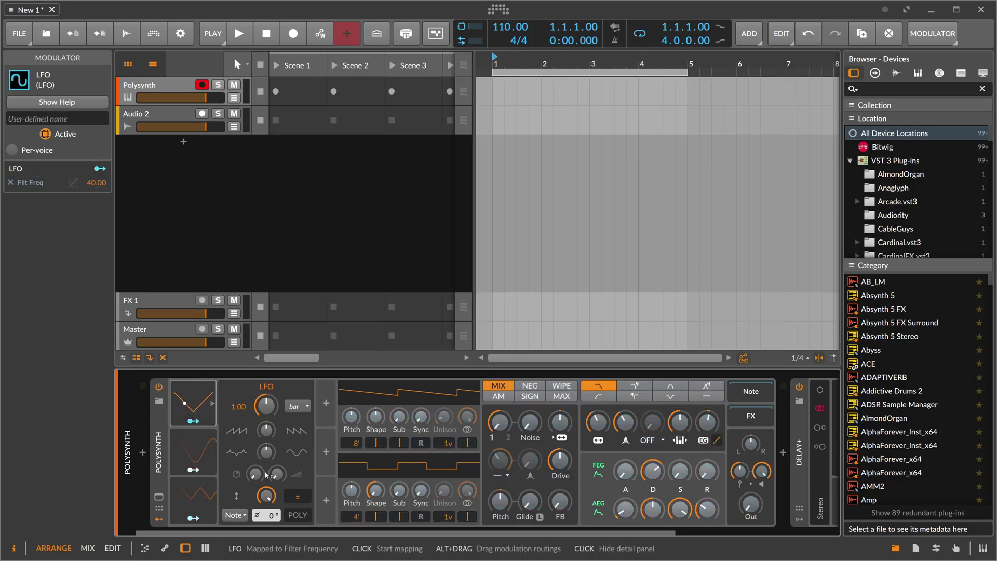
- Try an LFO amount of 44.6 %, then reset it to 100 %
drag(265, 474, 265, 474)
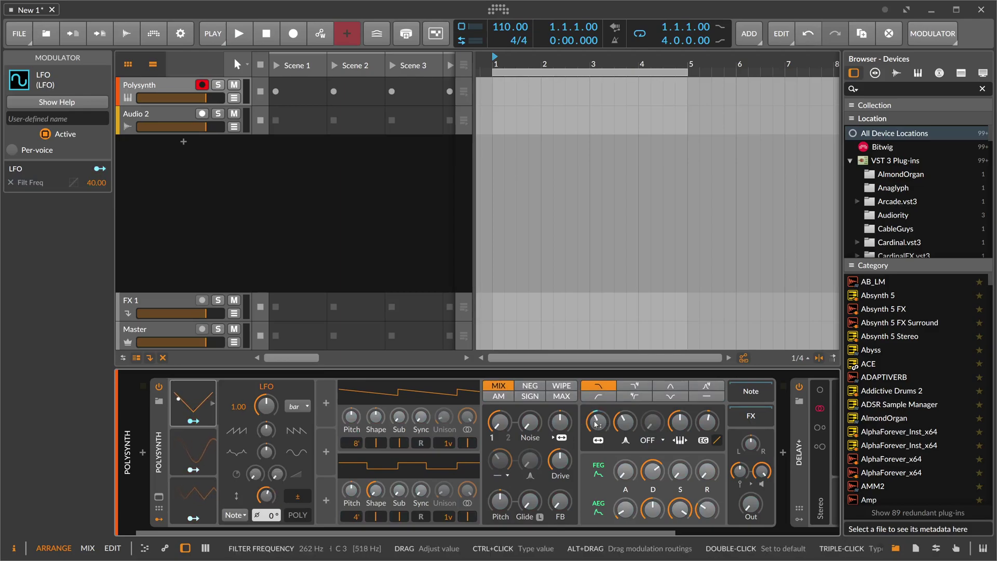
drag(271, 493, 271, 494)
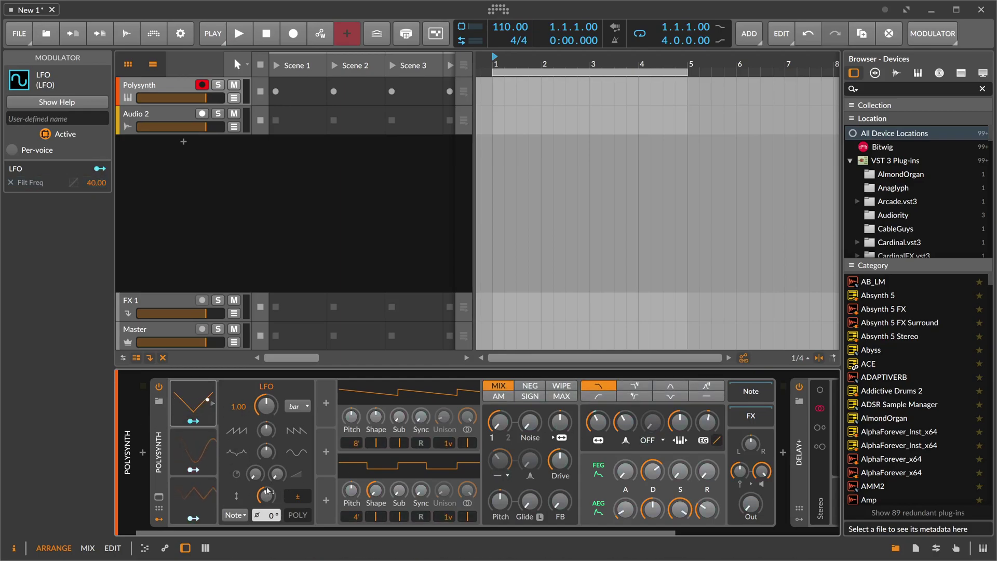
double_click(269, 497)
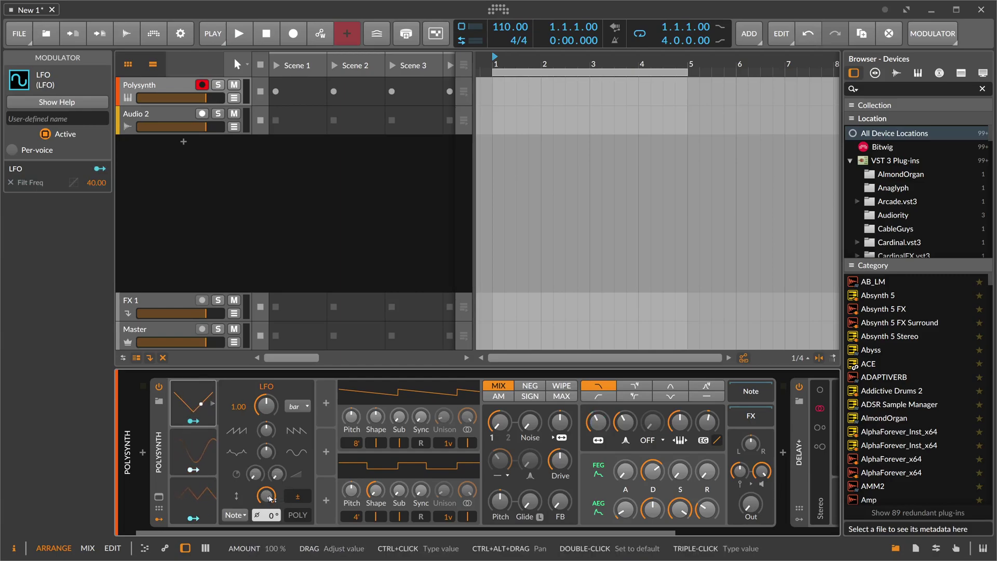
click(207, 404)
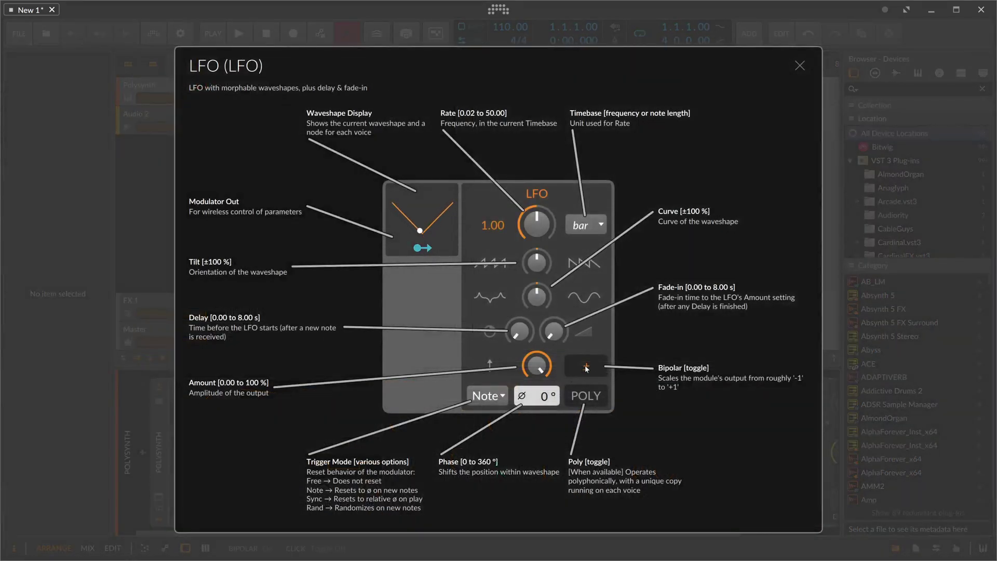
- Close the help, expand the LFO's full controls and toggle it to unipolar and back to bipolar
click(799, 65)
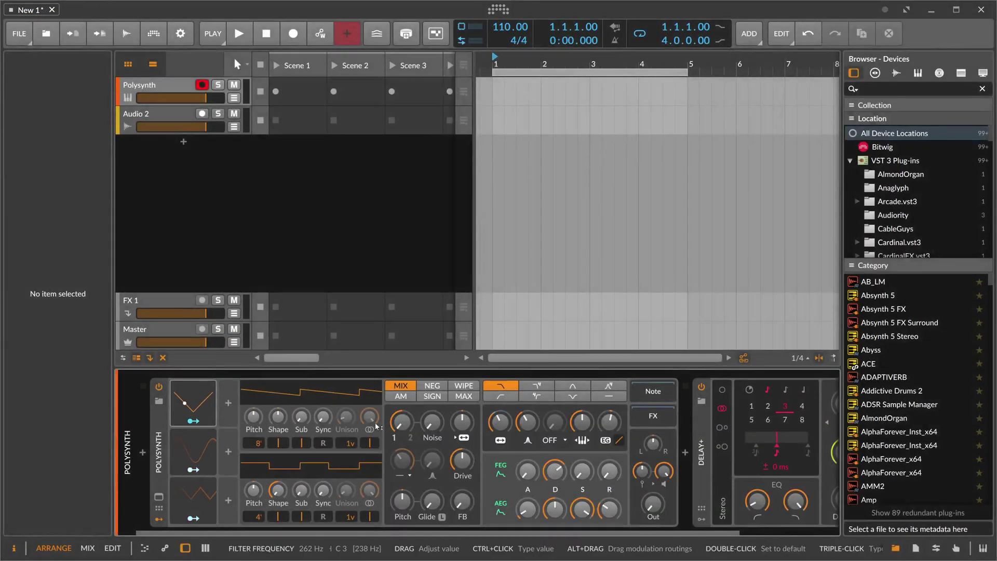
key(alt)
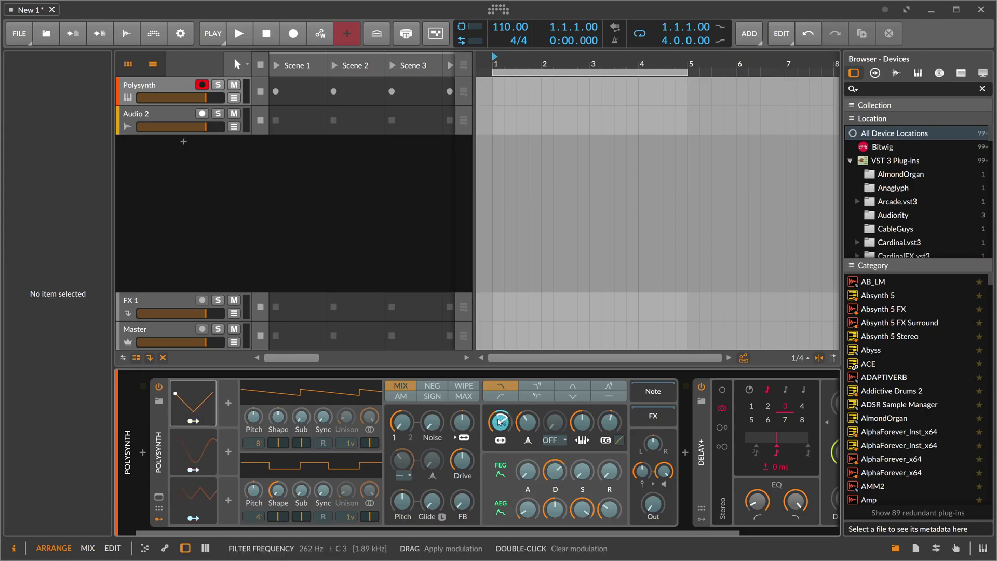
click(496, 423)
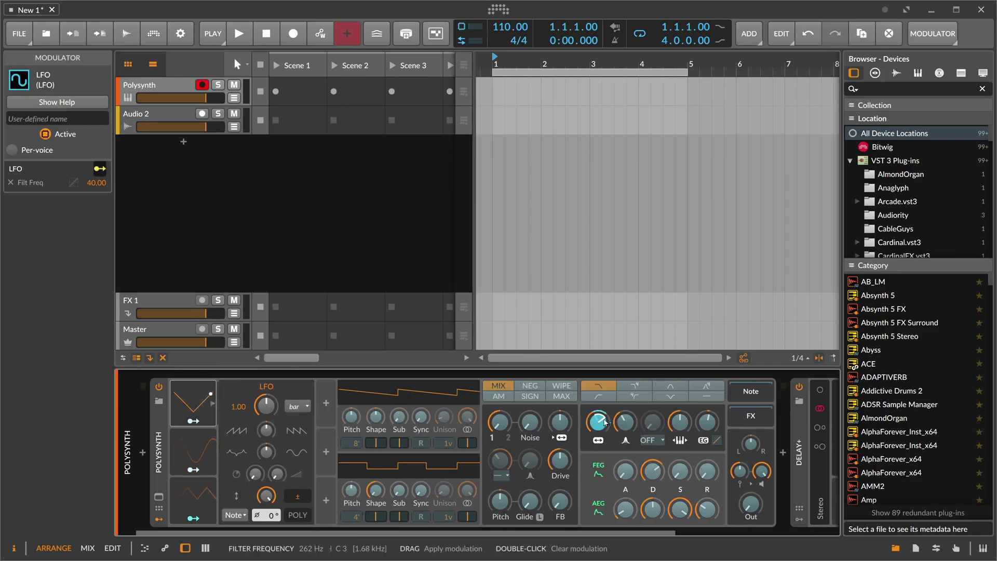
click(299, 500)
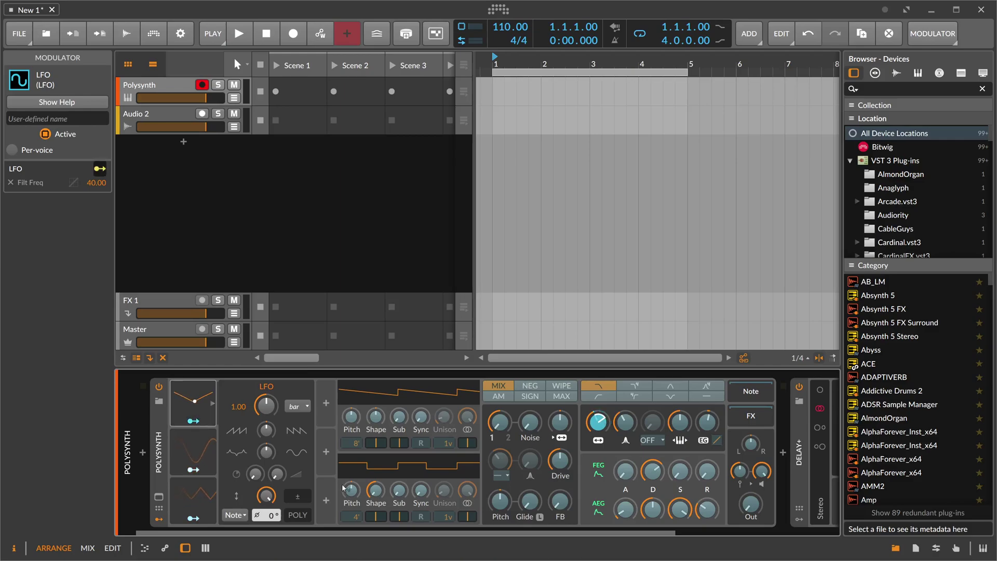
click(298, 498)
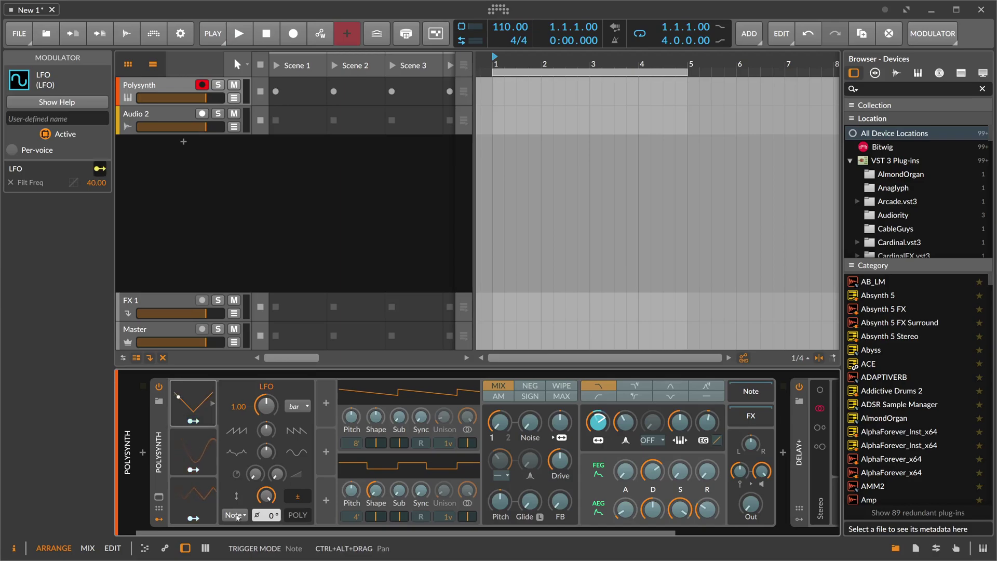
- Change the LFO trigger mode to Free so it runs without resetting on notes
click(237, 516)
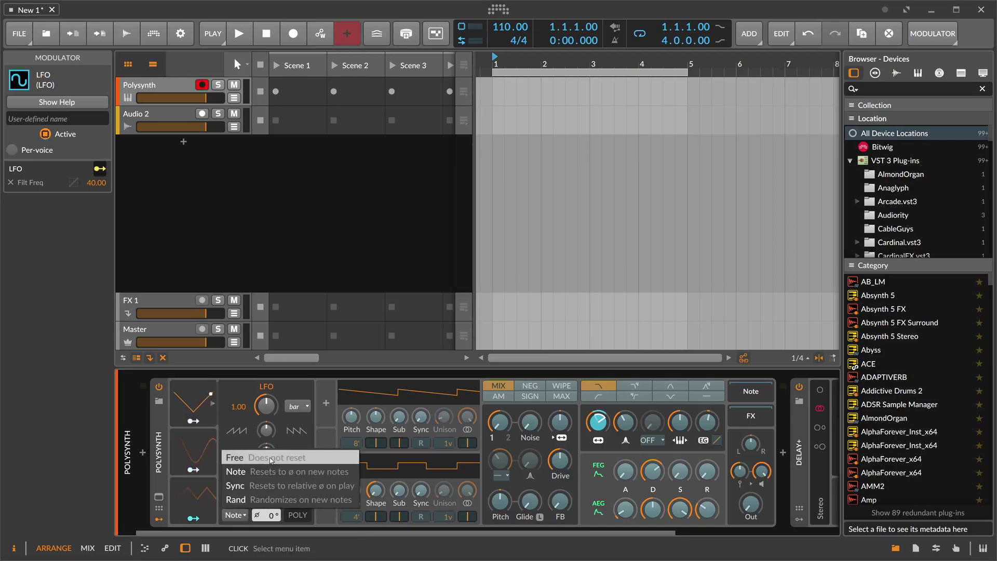
click(235, 457)
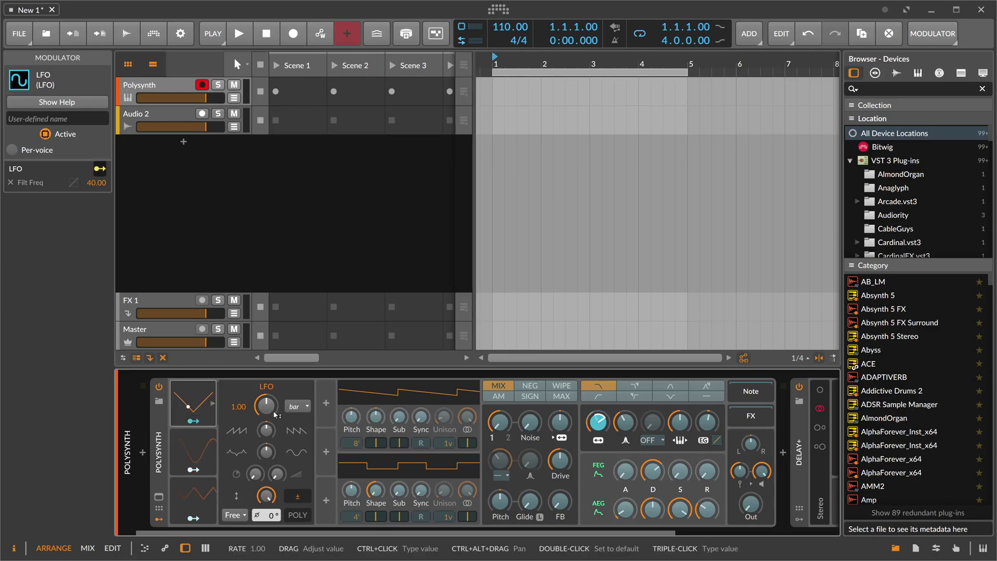
click(234, 515)
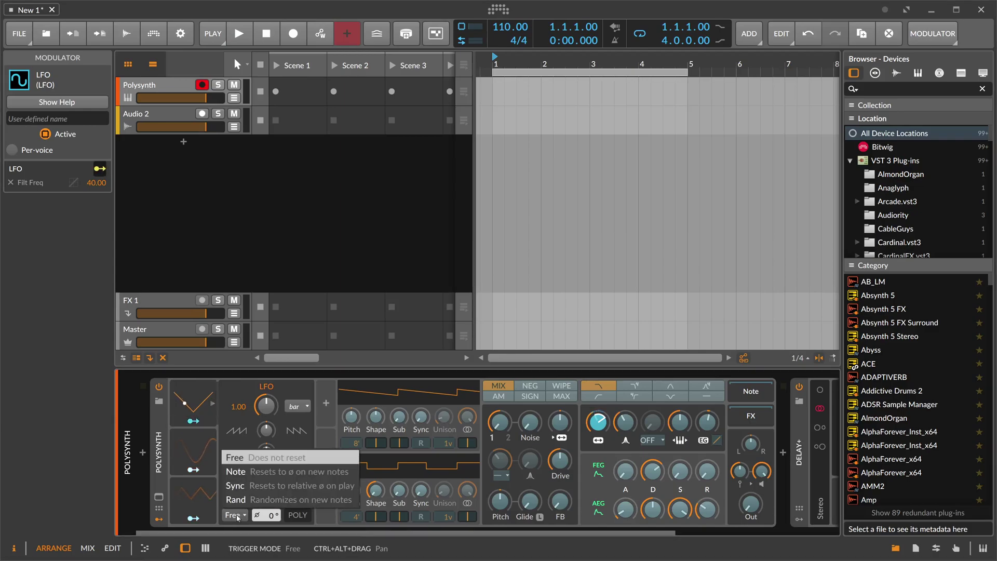
- Put the LFO trigger mode back on Note and leave modulation mapping mode
click(236, 471)
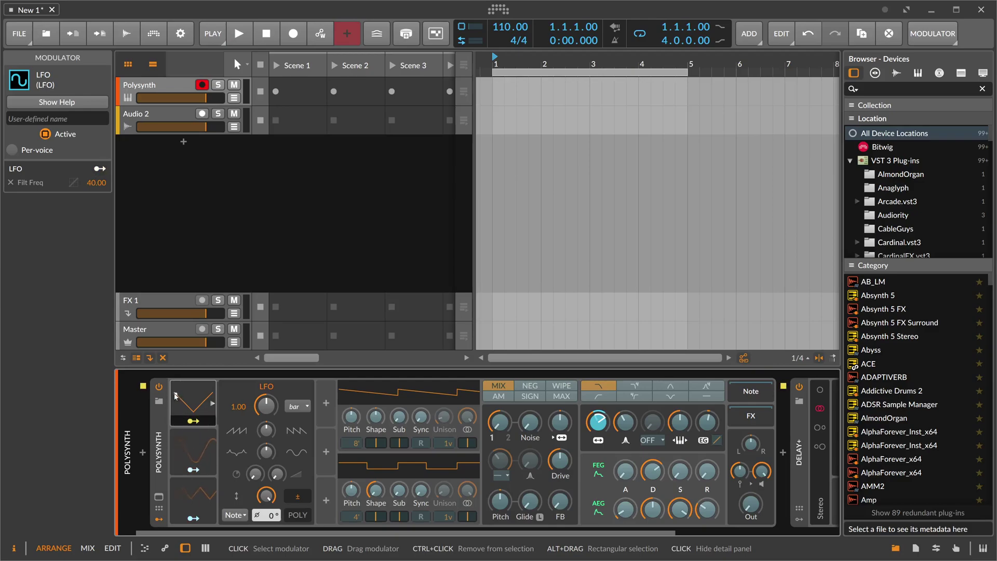
click(194, 418)
click(237, 516)
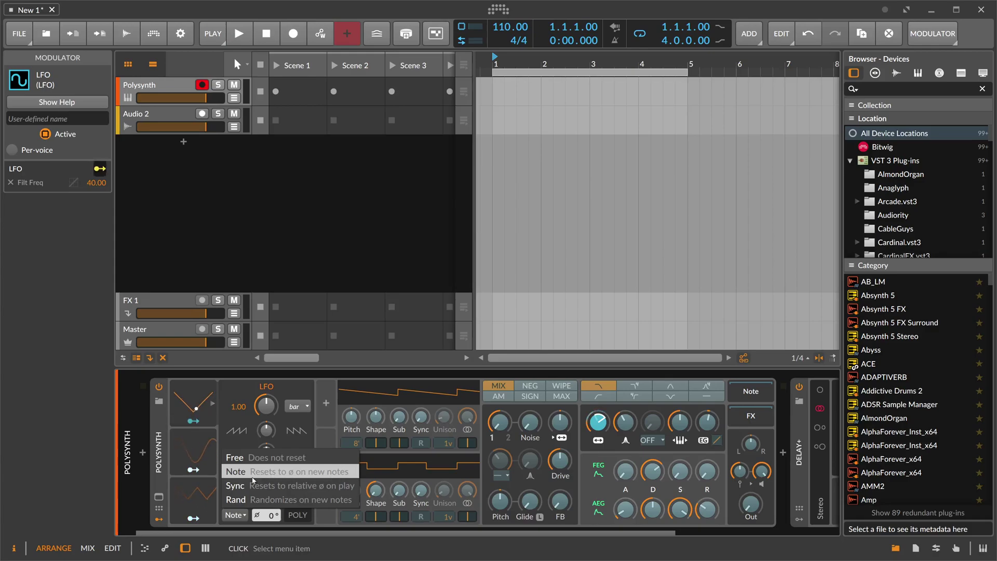
- Set the LFO trigger to Sync and rate to 4.00, then zoom the timeline to bars 1–7
click(258, 486)
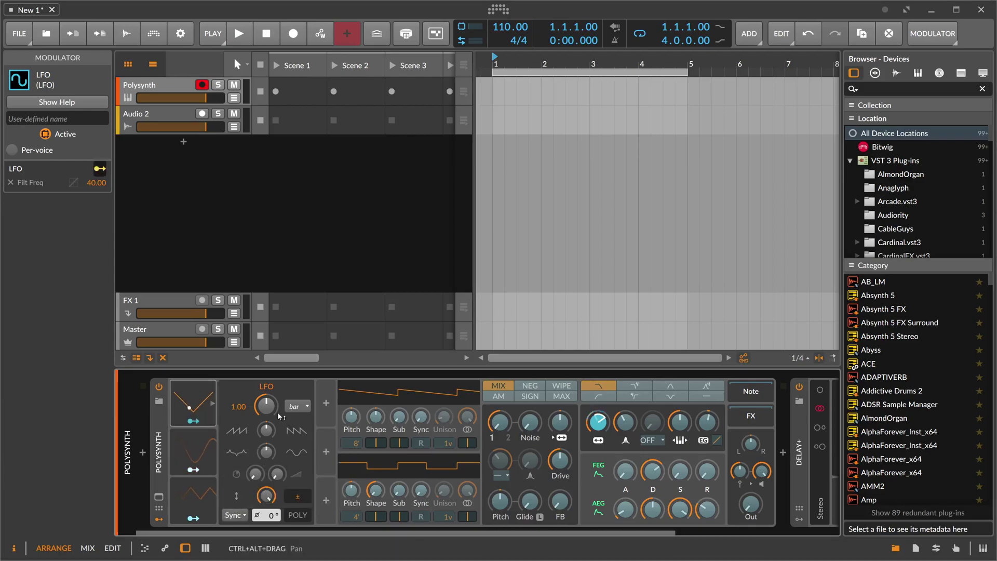
drag(275, 414, 274, 413)
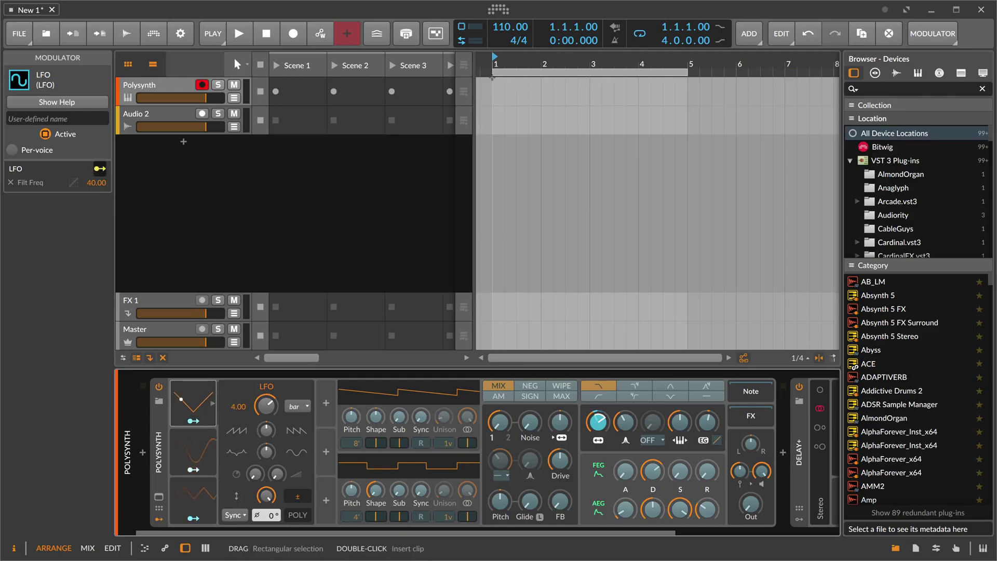
scroll(495, 77, down, 5)
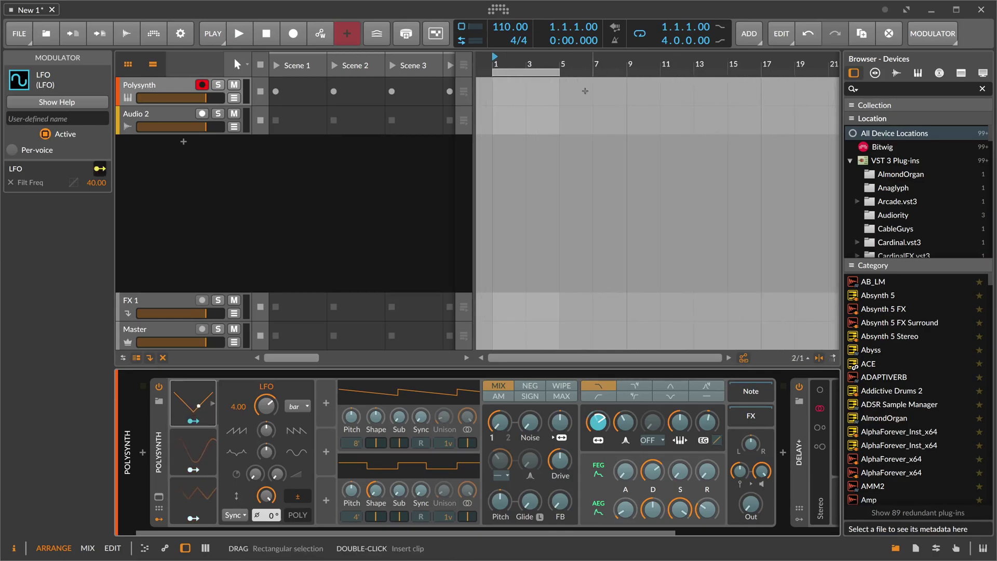
scroll(623, 78, down, 2)
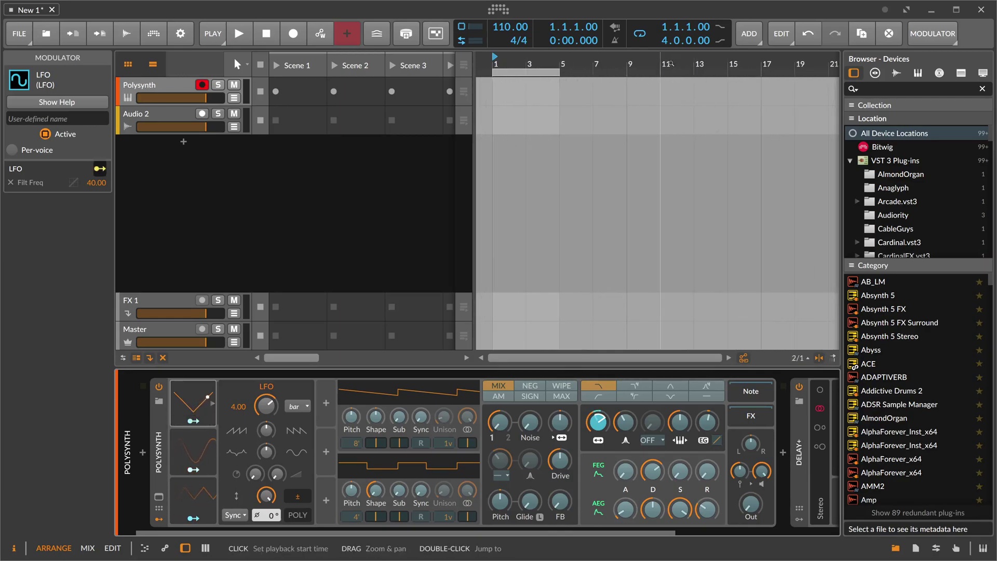
scroll(567, 72, up, 2)
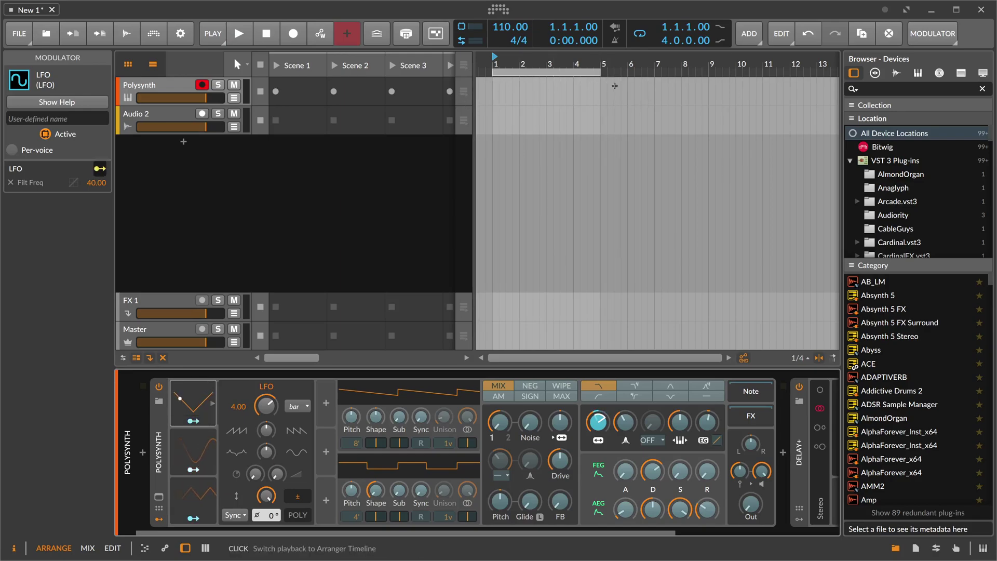
scroll(496, 63, down, 2)
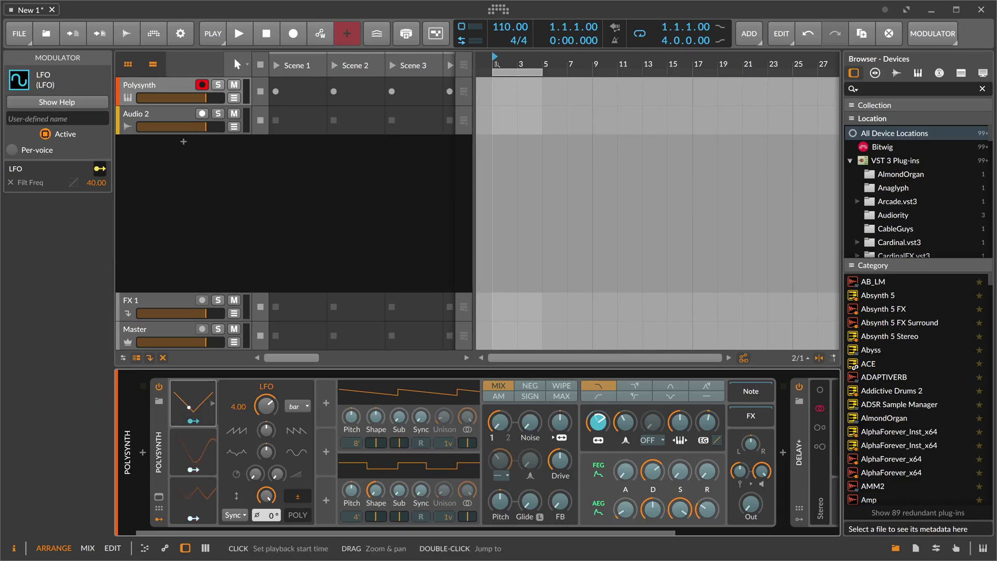
drag(495, 63, 495, 155)
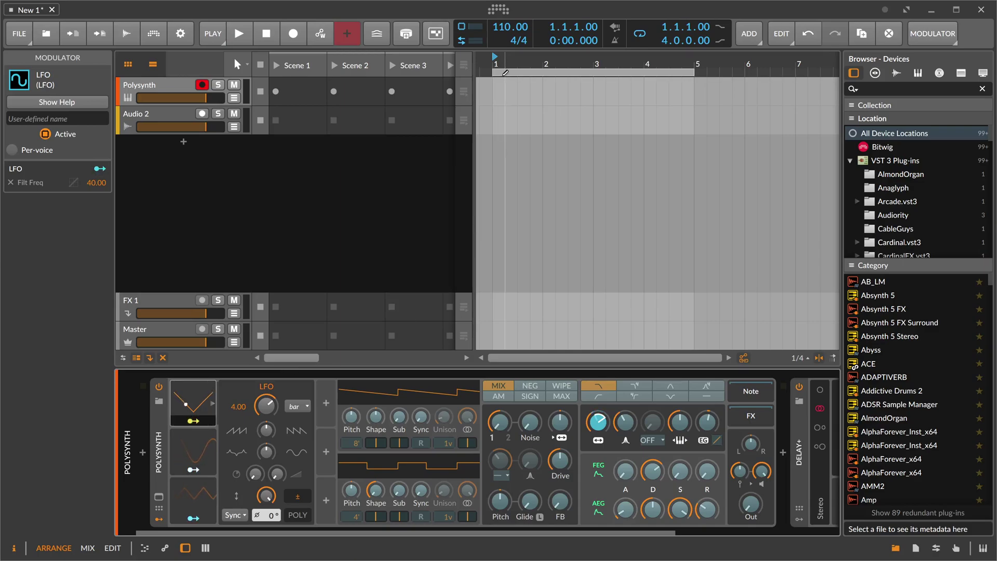
- Start playback and restart it from bar 3 to hear the LFO
key(space)
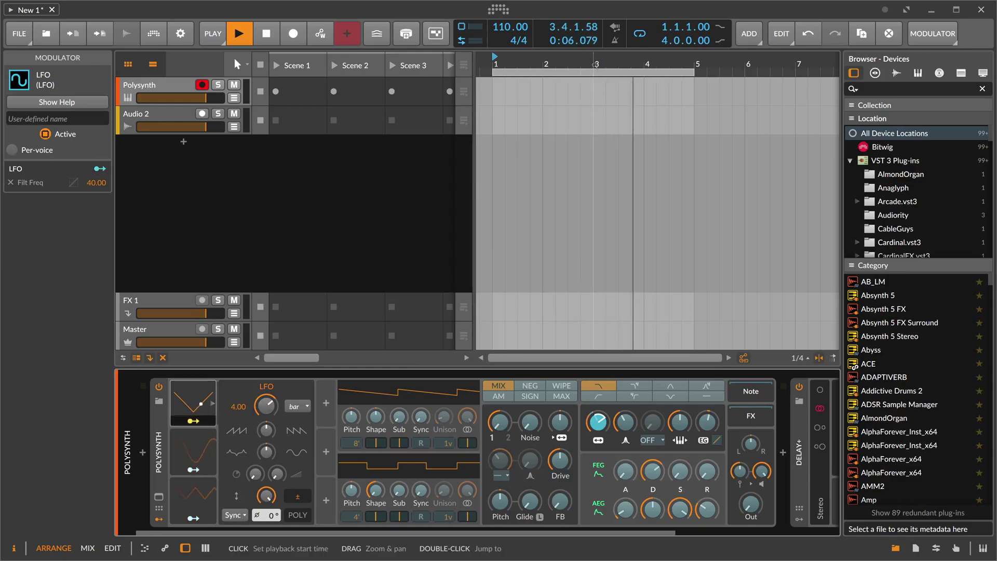
click(594, 67)
key(space)
key(space)
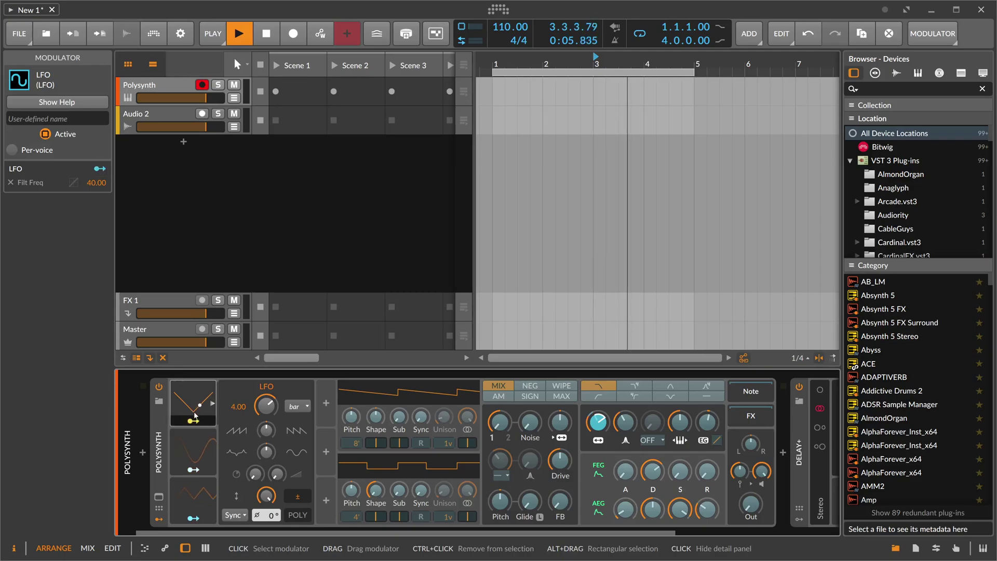
key(space)
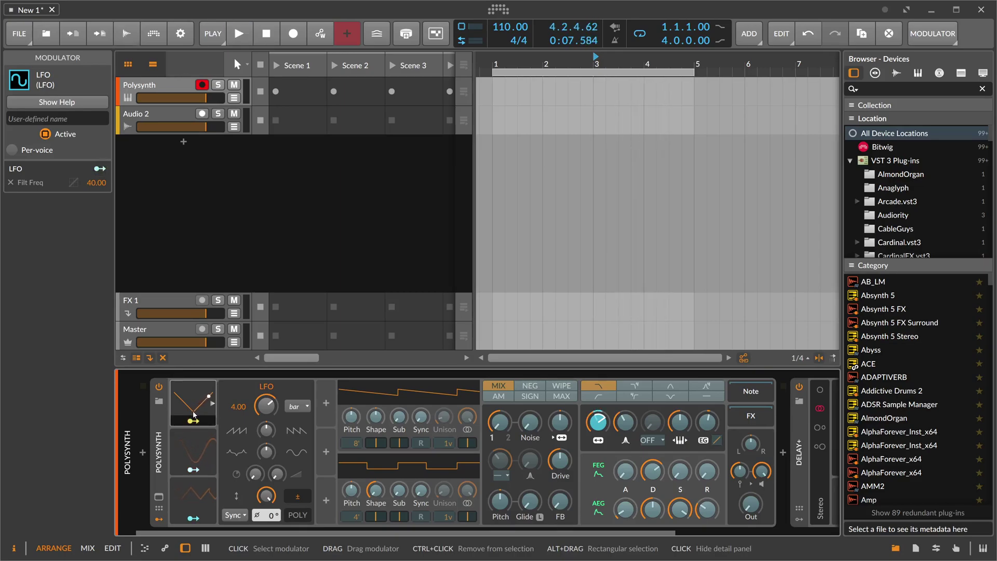
key(space)
- Mark a six-bar loop region on the ruler starting at bar 1
key(space)
key(space)
key(space)
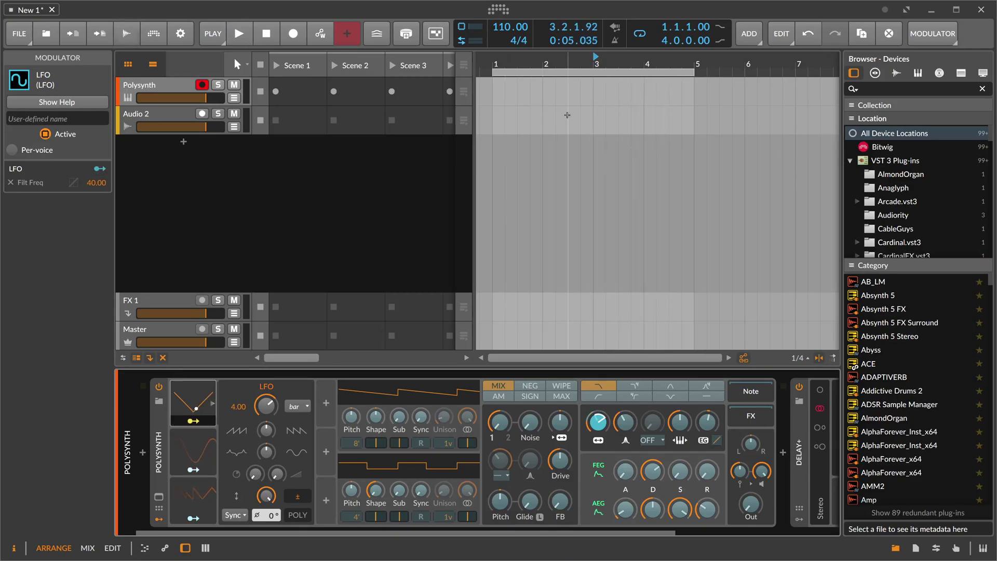
mouse_move(589, 68)
mouse_down()
mouse_move(689, 68)
mouse_move(591, 72)
mouse_move(604, 72)
mouse_up()
key(space)
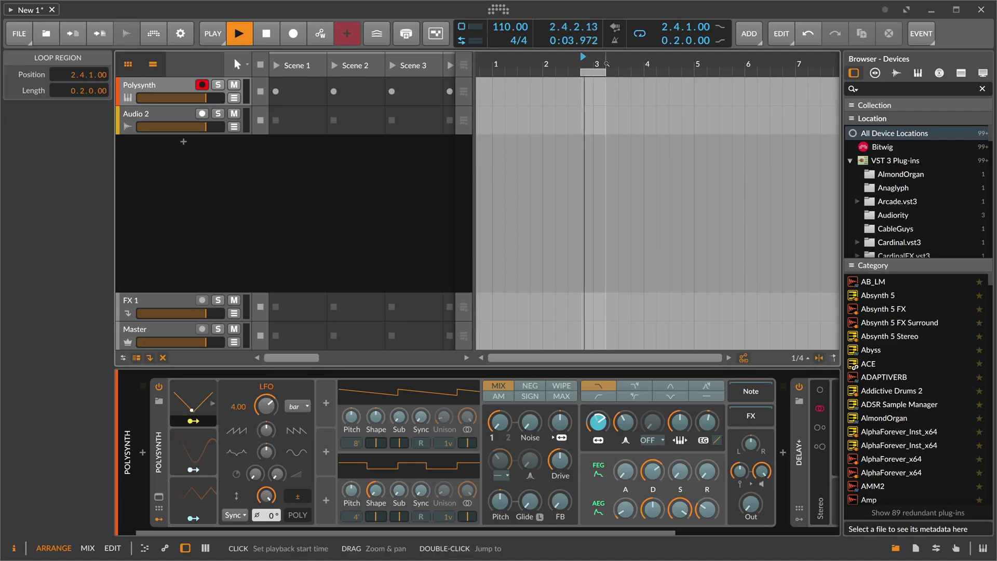
scroll(651, 80, down, 3)
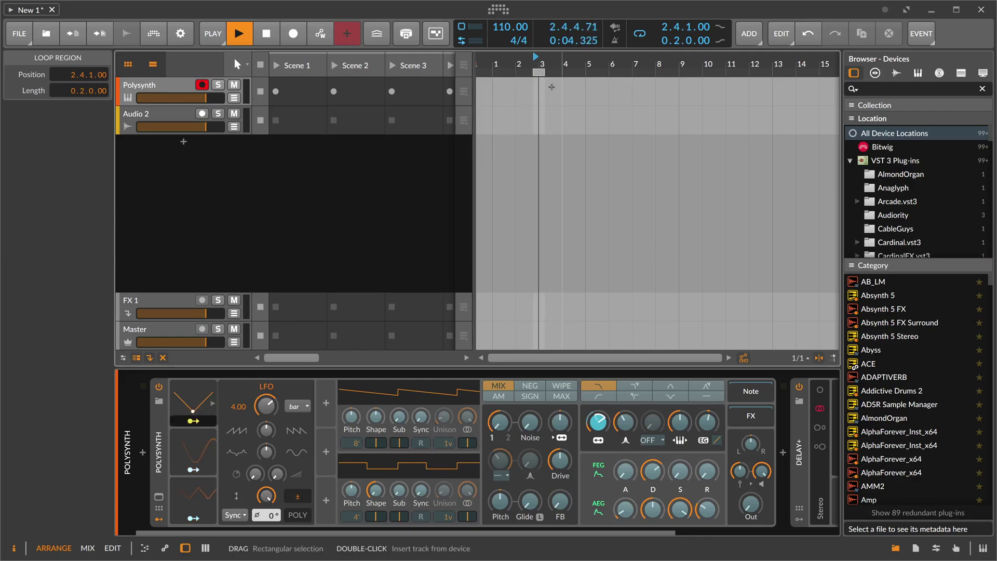
drag(534, 72, 631, 73)
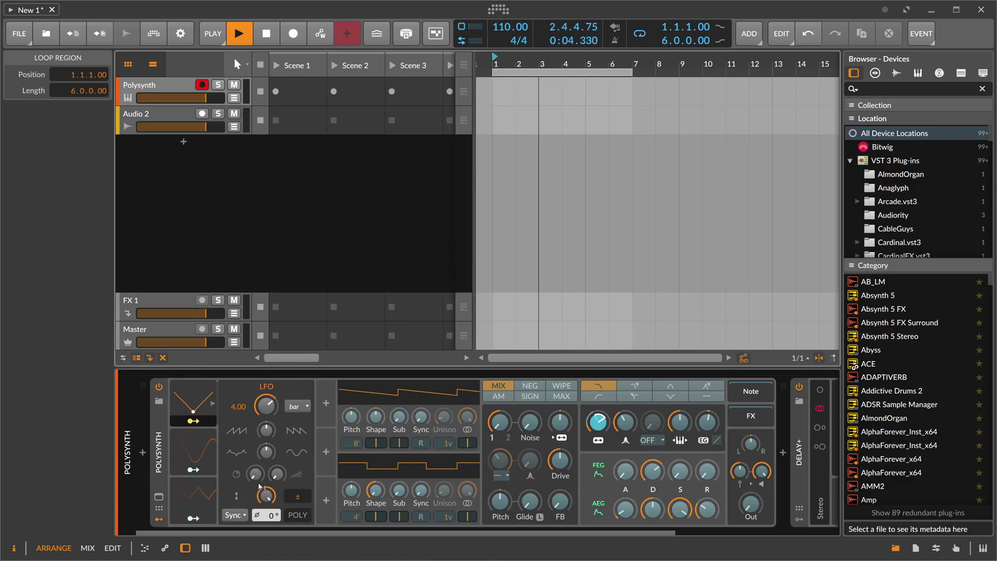
- Set the LFO trigger mode to Rand and stop playback
click(234, 514)
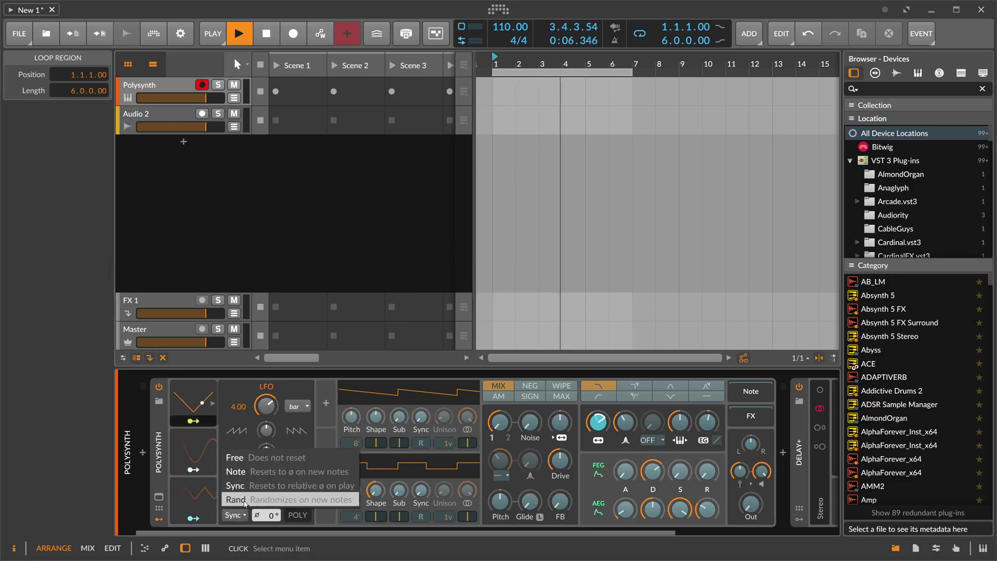
click(244, 501)
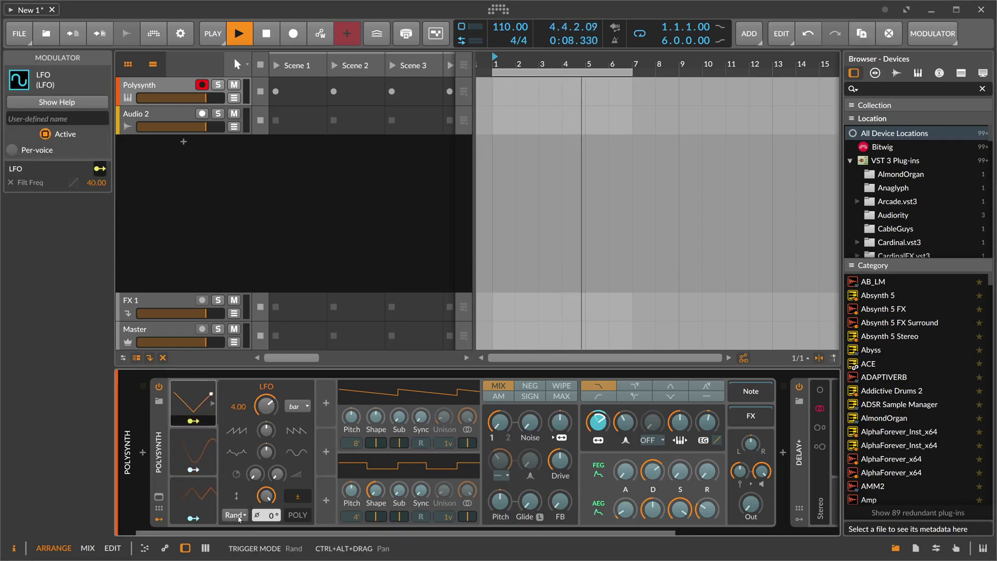
click(235, 514)
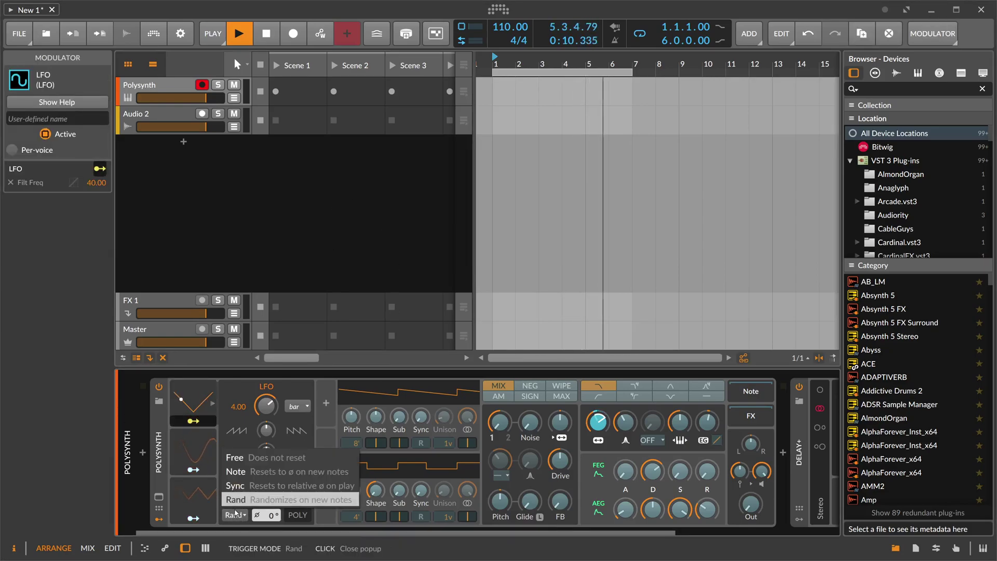
click(235, 514)
key(space)
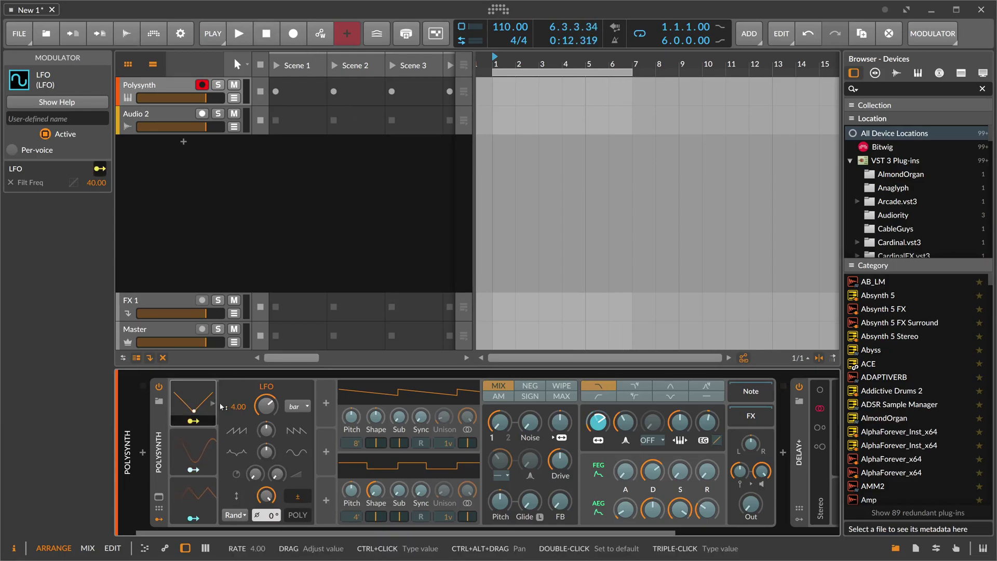
- Toggle the LFO's modulation mapping mode off and back on
click(196, 416)
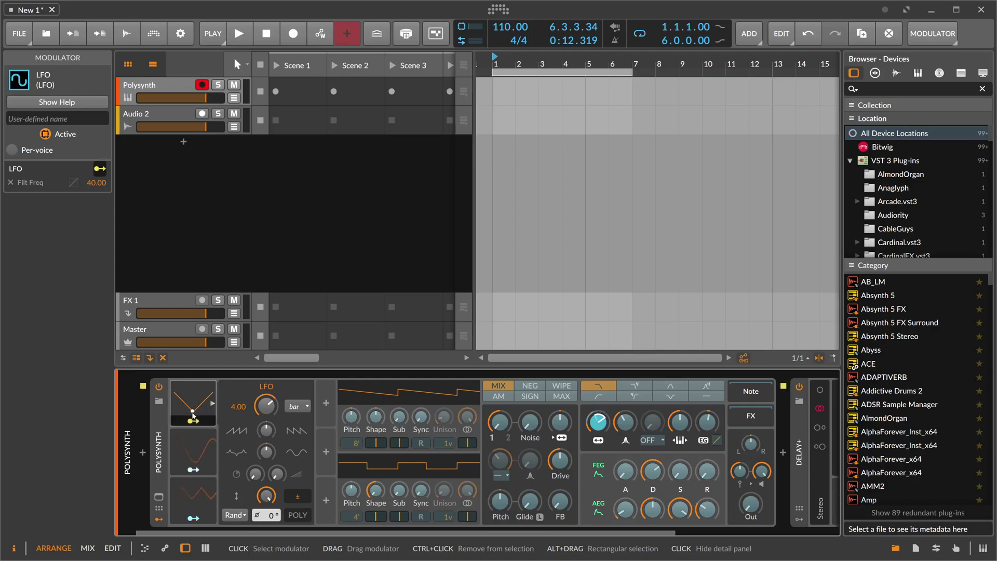
click(193, 415)
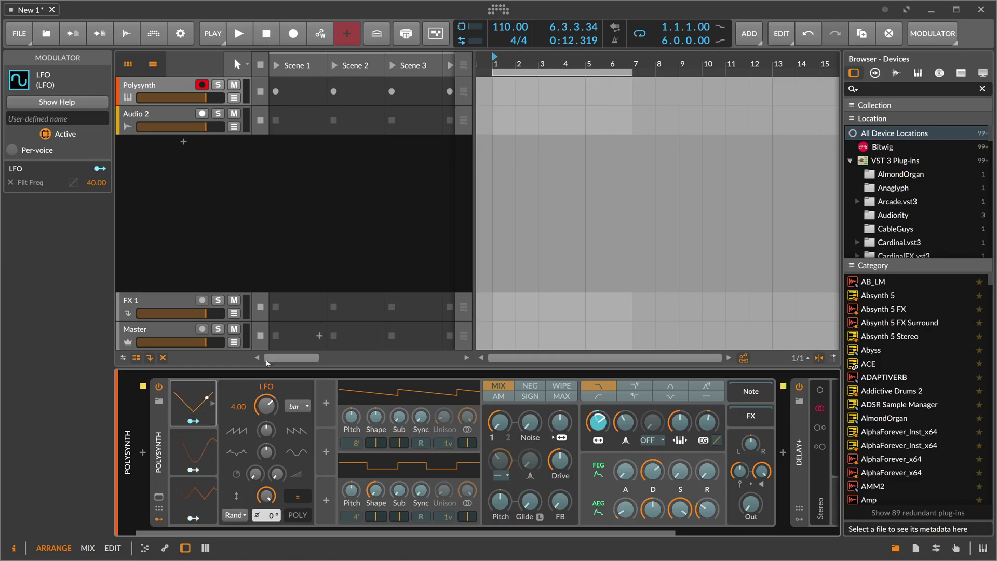
click(188, 410)
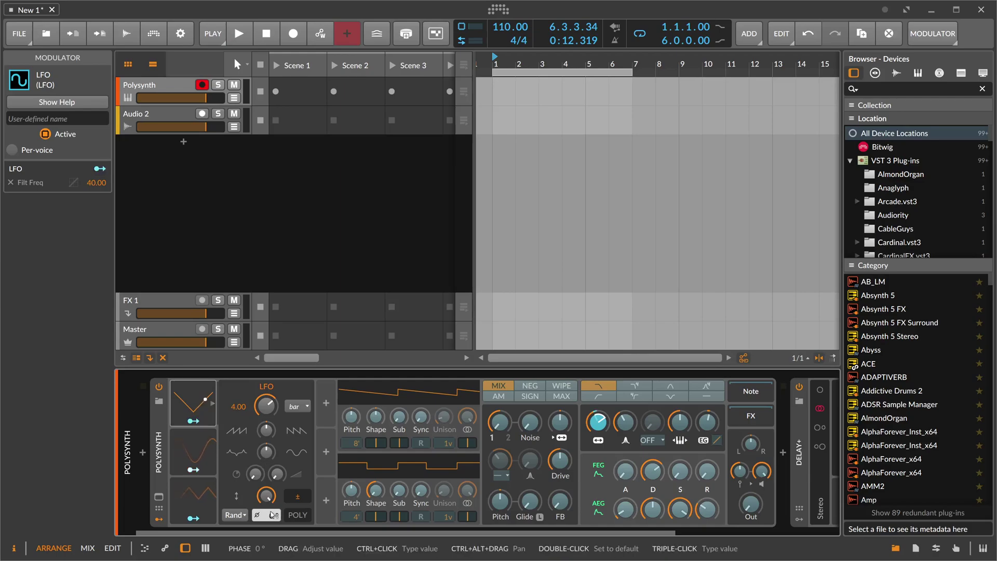
- Try out different LFO phase offsets, leaving the phase at 0°
drag(270, 514, 270, 477)
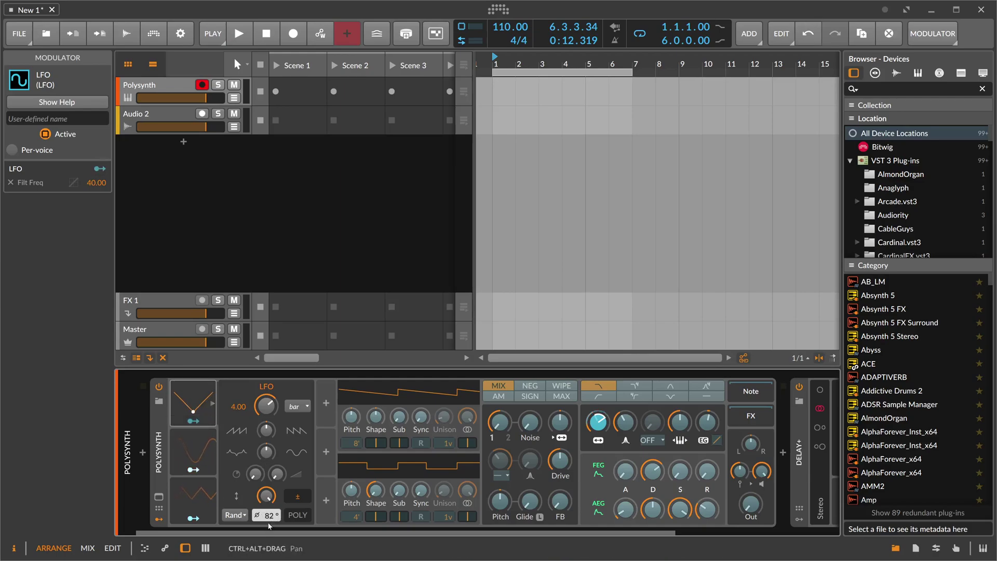
mouse_move(270, 514)
mouse_down()
mouse_move(270, 529)
mouse_move(271, 518)
mouse_up()
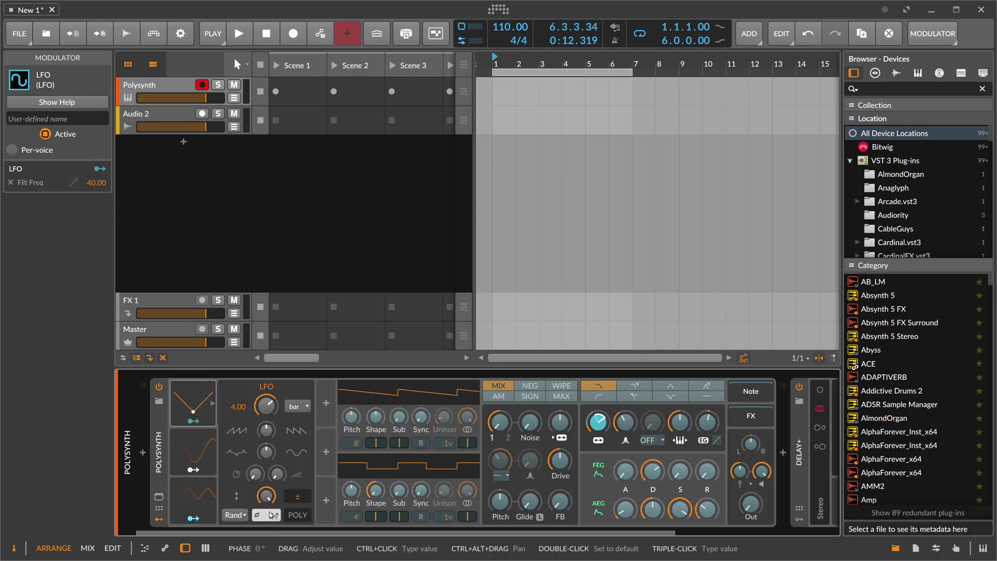
click(271, 514)
mouse_move(273, 517)
mouse_down()
mouse_move(273, 508)
mouse_move(273, 518)
mouse_up()
click(234, 515)
- Choose Sync as the LFO trigger and set a one-beat loop starting at bar 3
click(270, 473)
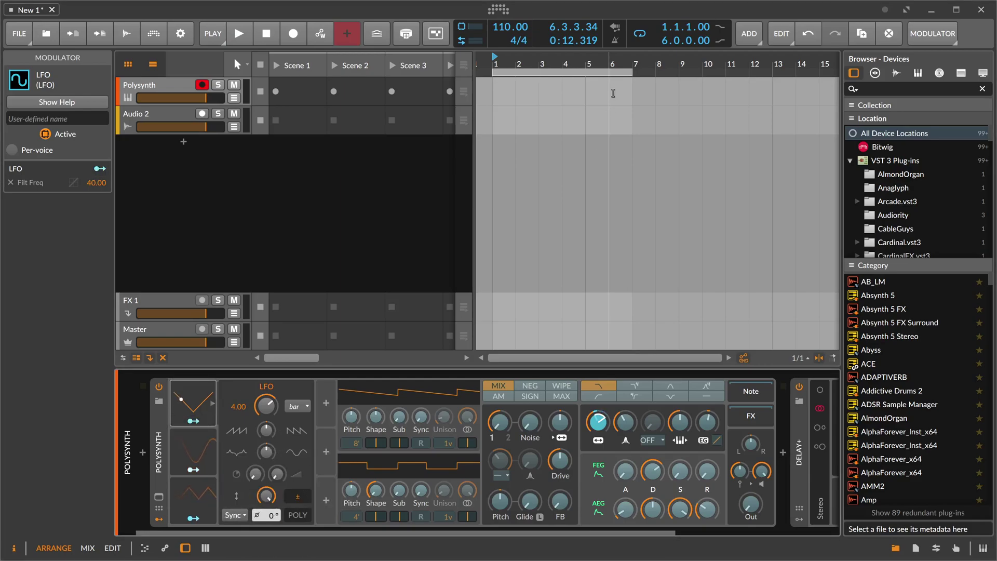
click(540, 81)
click(503, 71)
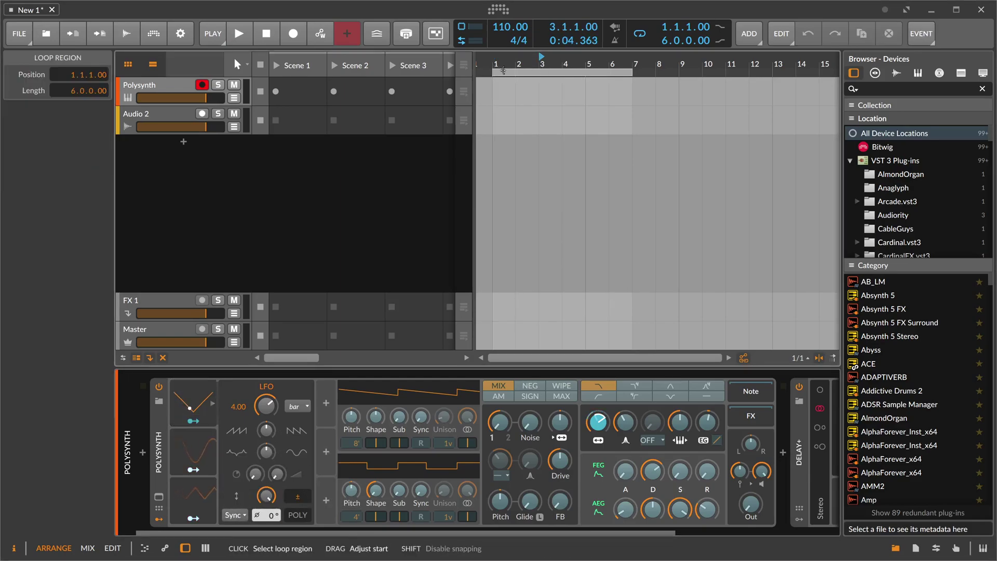
drag(503, 70, 540, 71)
drag(630, 72, 550, 85)
click(609, 65)
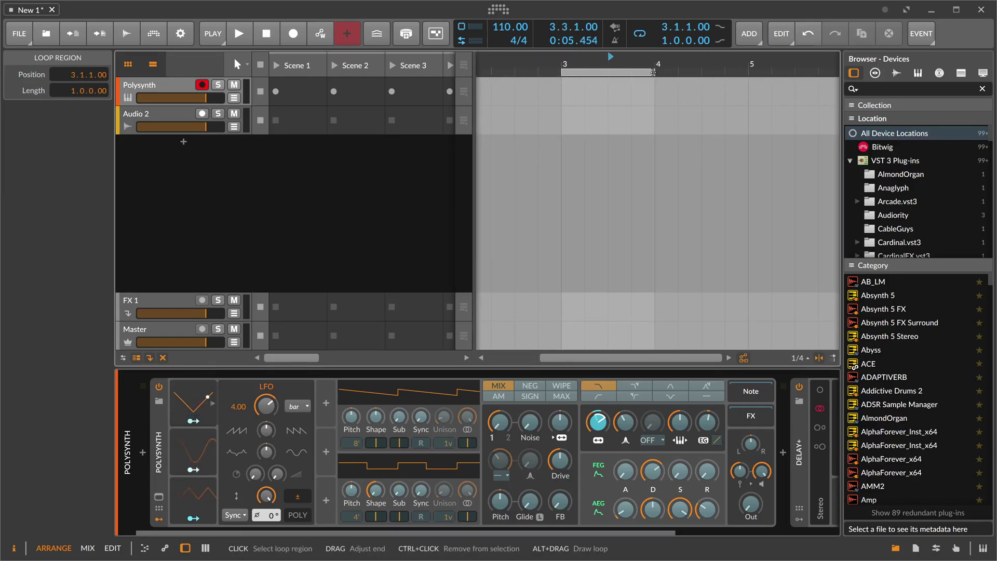
drag(653, 72, 584, 72)
click(562, 65)
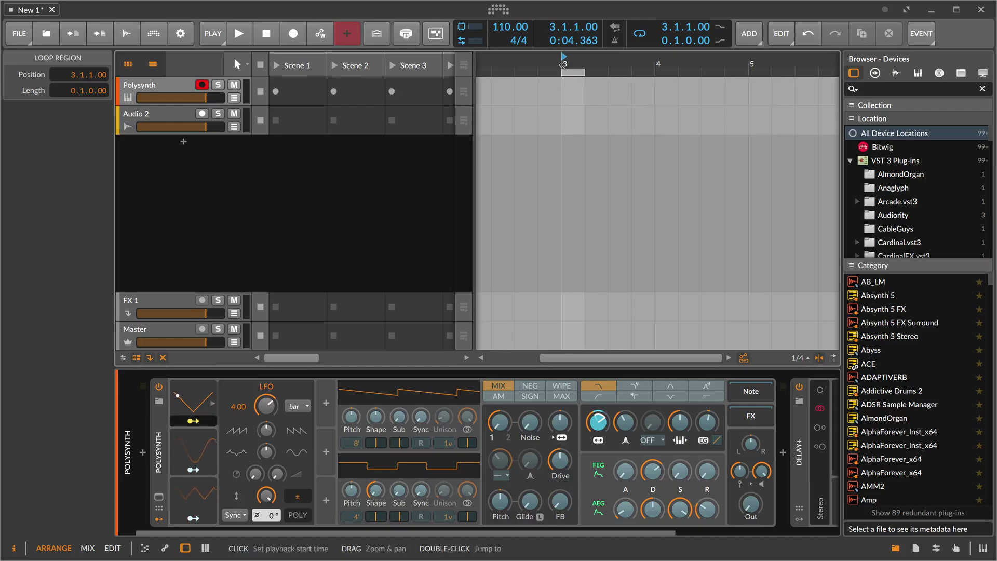
- Play the loop while varying the LFO phase, reset phase to 0°, and stop at song start
key(space)
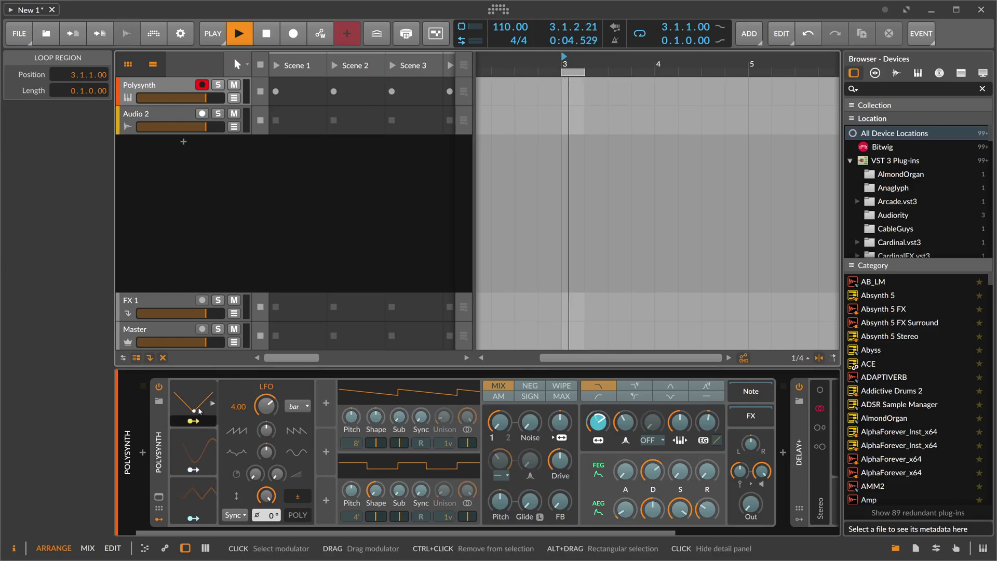
drag(271, 515, 271, 513)
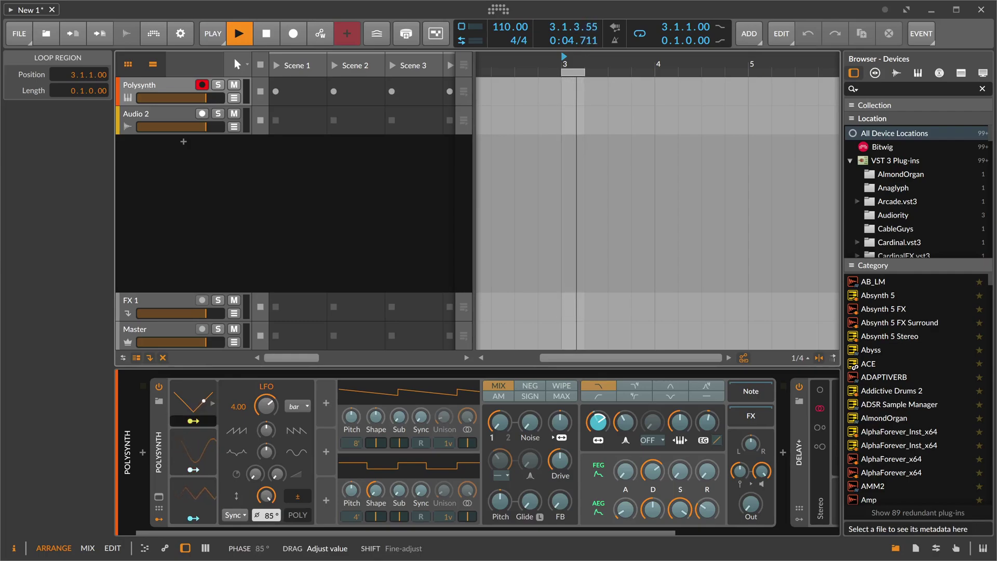
drag(269, 515, 269, 517)
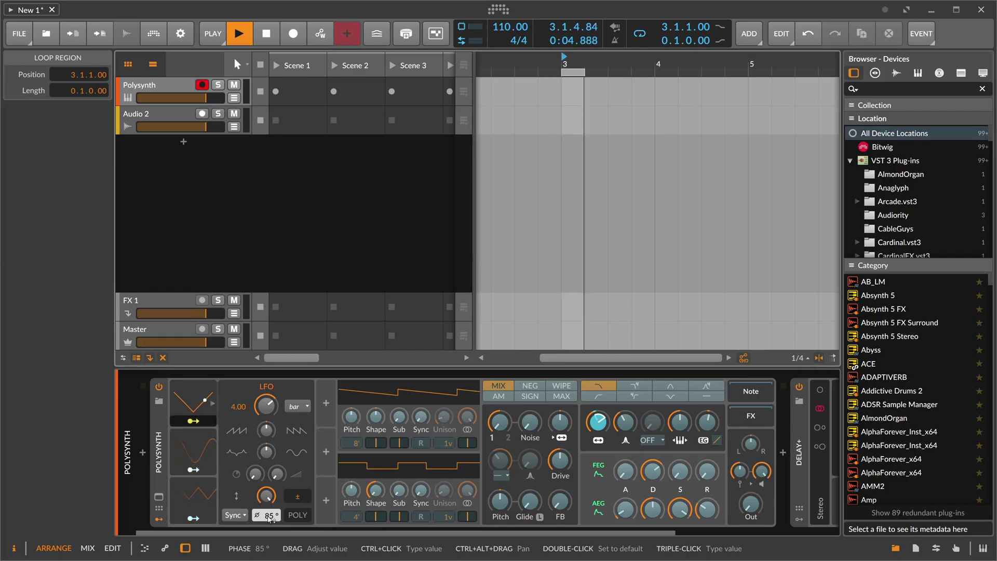
double_click(274, 522)
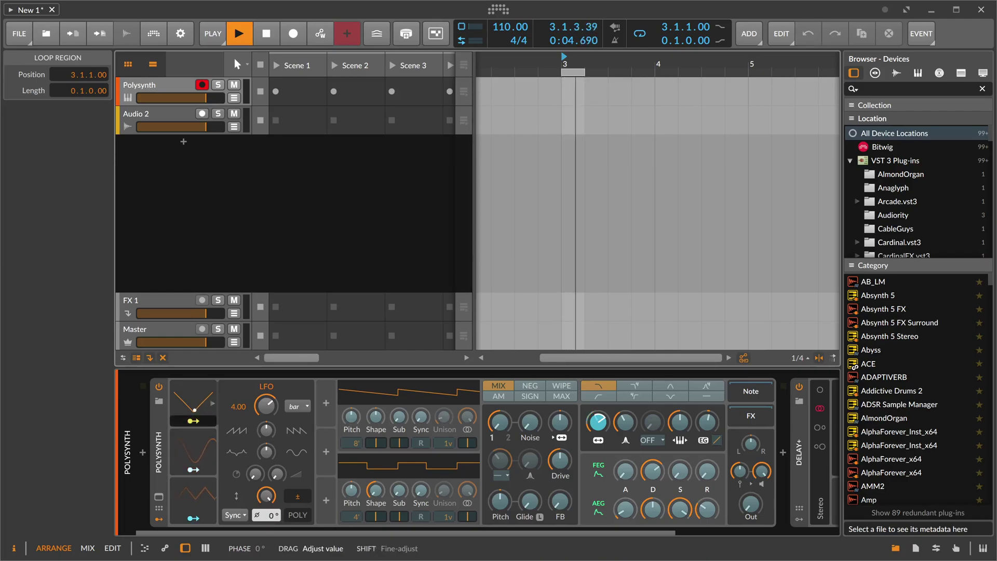
click(270, 36)
click(270, 36)
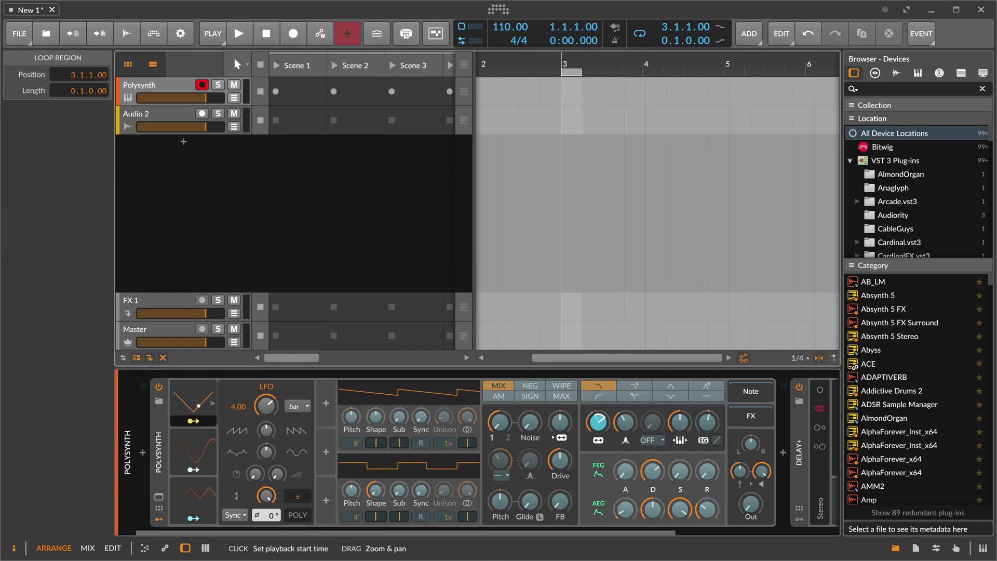
- Set the LFO trigger to Note and shift its phase to about 94°
drag(535, 88, 535, 69)
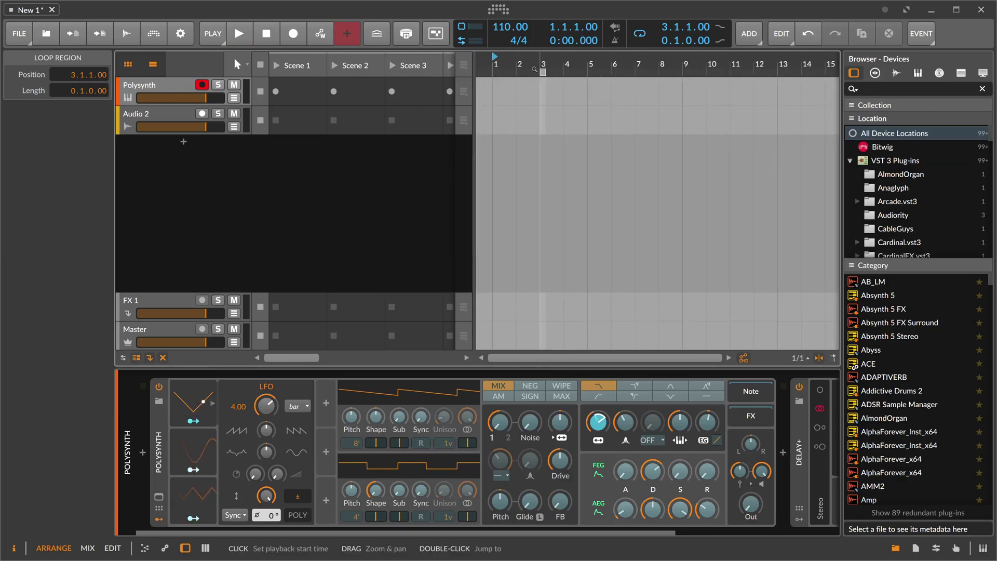
click(242, 515)
click(244, 470)
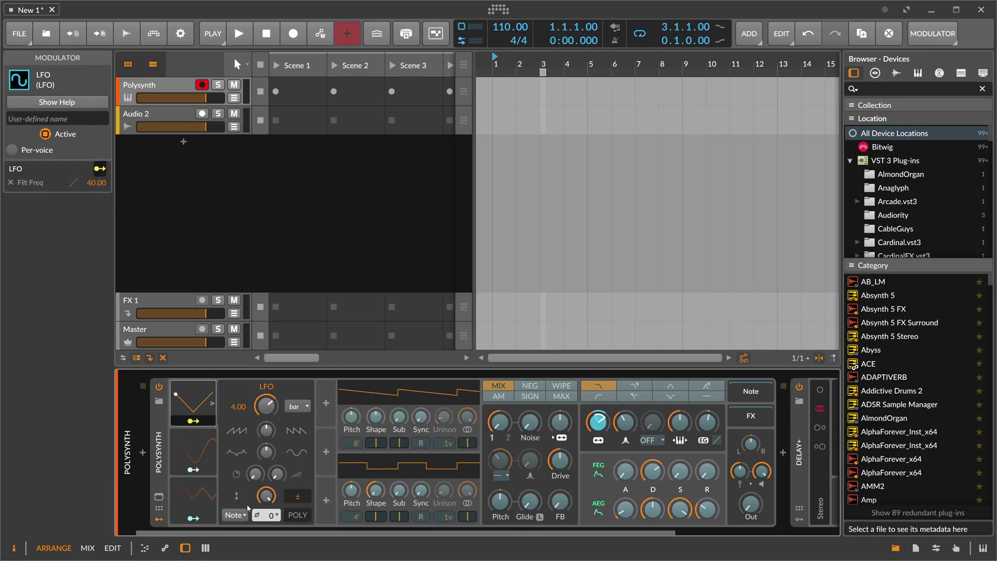
drag(271, 515, 271, 477)
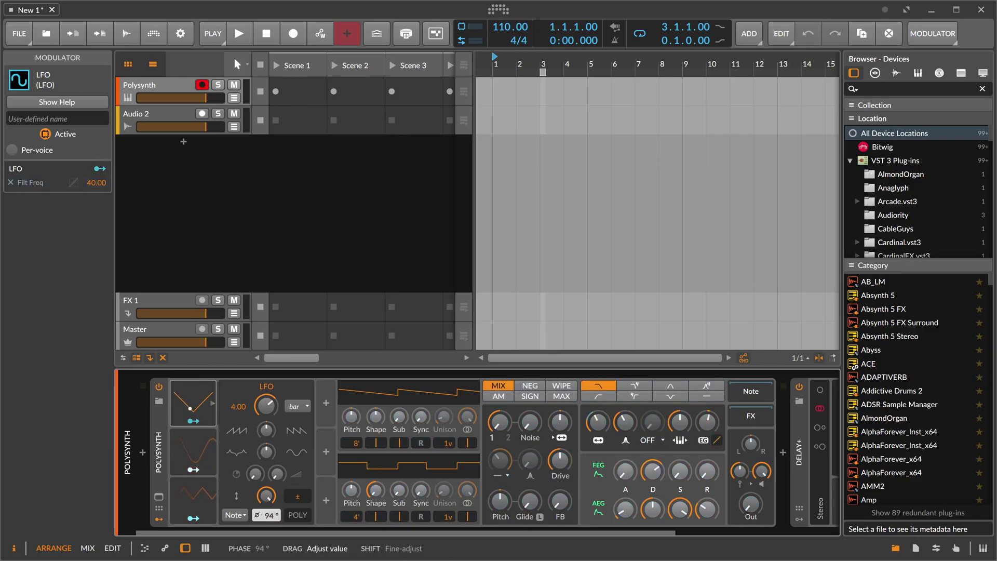
- Enable Per-voice on the LFO and create a one-bar clip on the Polysynth track
click(294, 515)
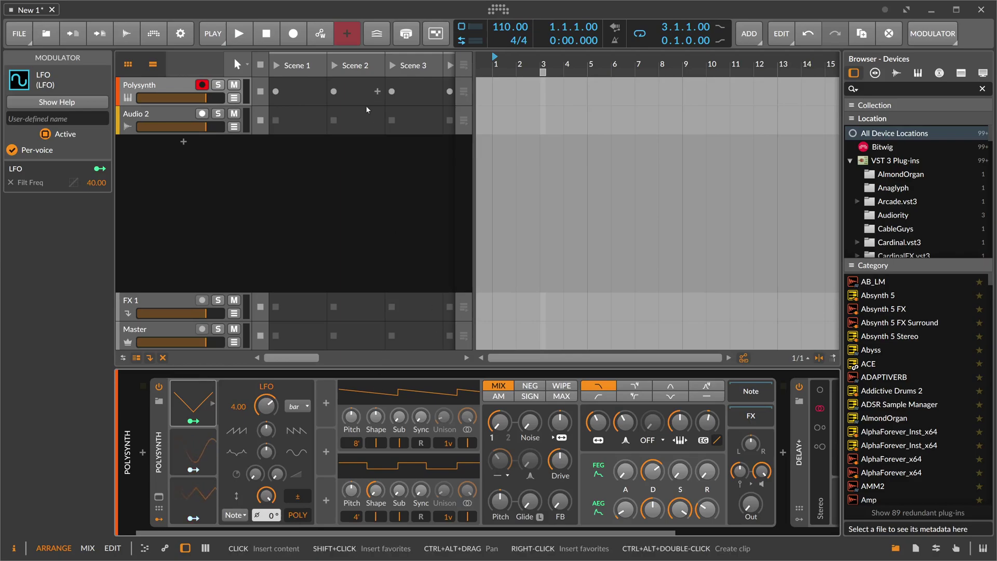
double_click(503, 91)
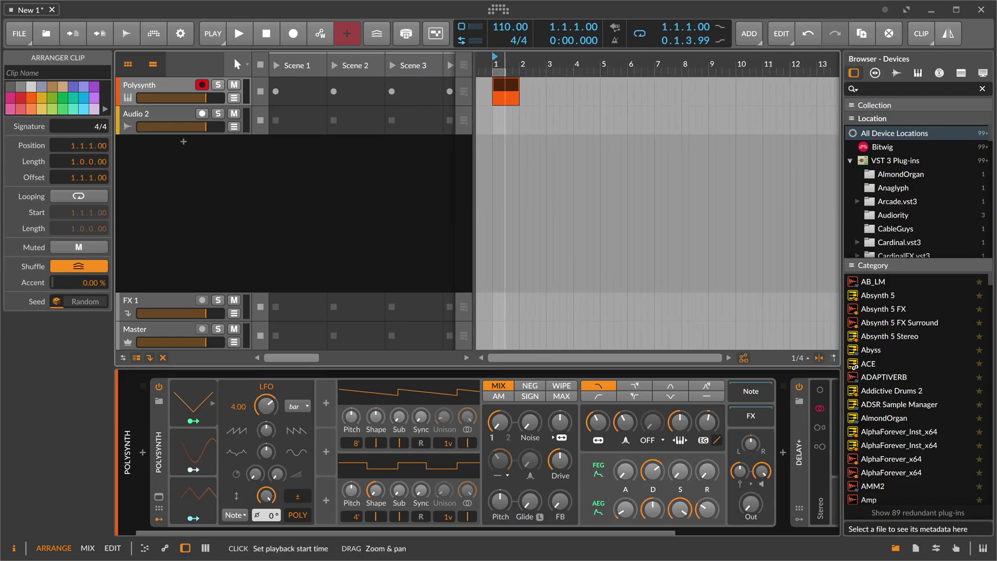
drag(499, 63, 503, 88)
double_click(513, 96)
- Add a C3, G3, C4 chord in the clip and select the three notes
double_click(260, 445)
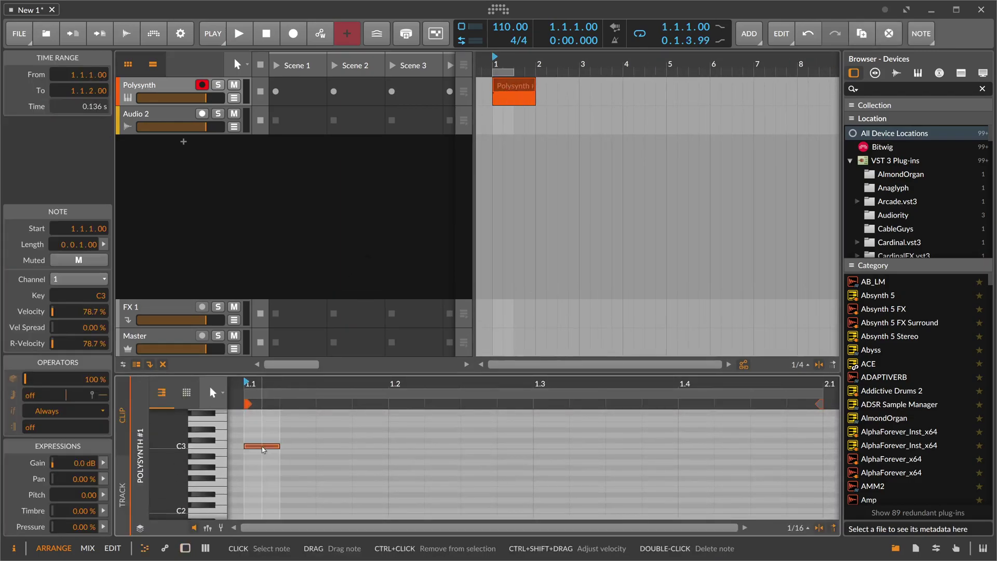
scroll(255, 452, up, 3)
double_click(254, 457)
double_click(252, 436)
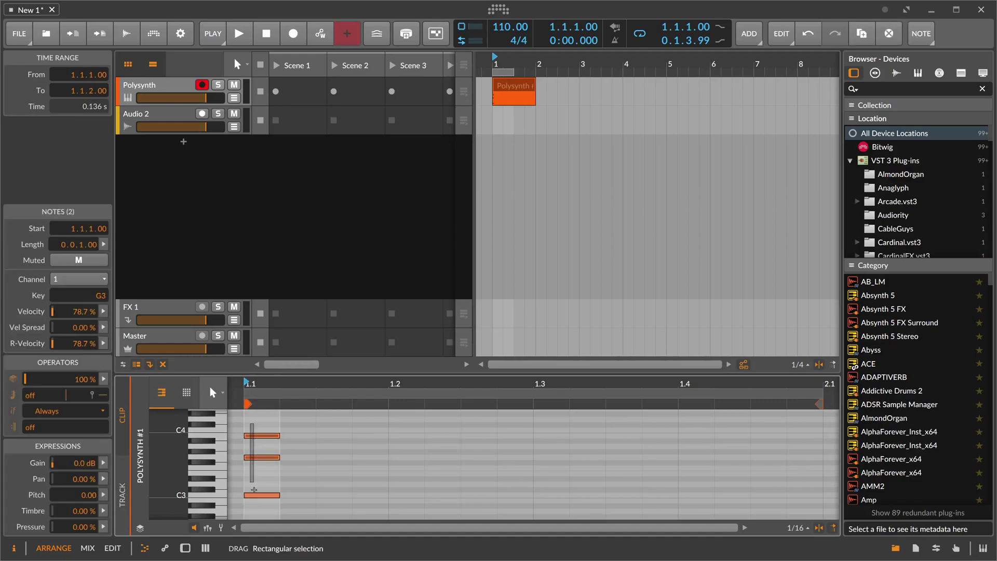
drag(237, 511, 337, 439)
key(d)
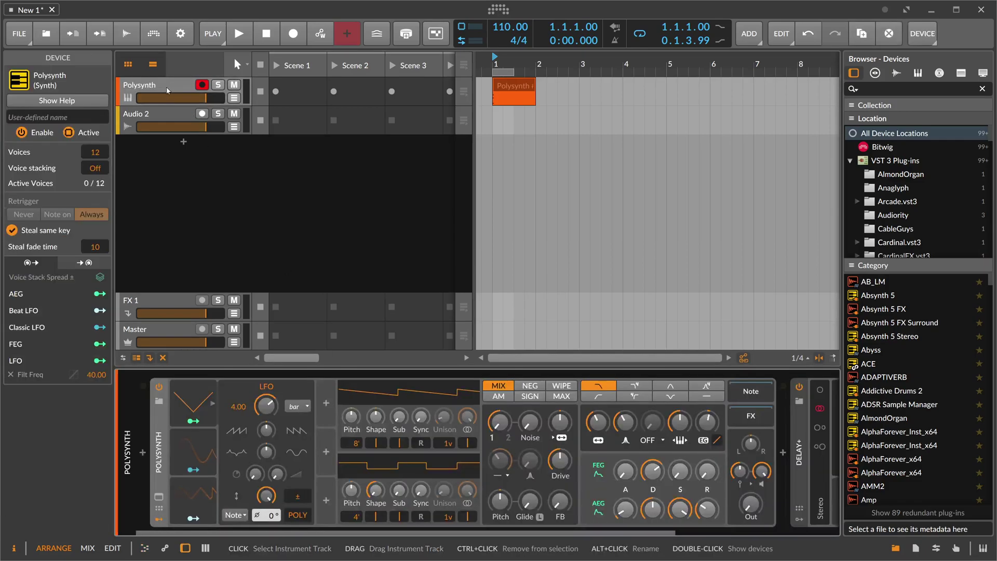
- Reset the LFO rate to 1.00 and insert a Random modulator by searching 'ra'
double_click(270, 410)
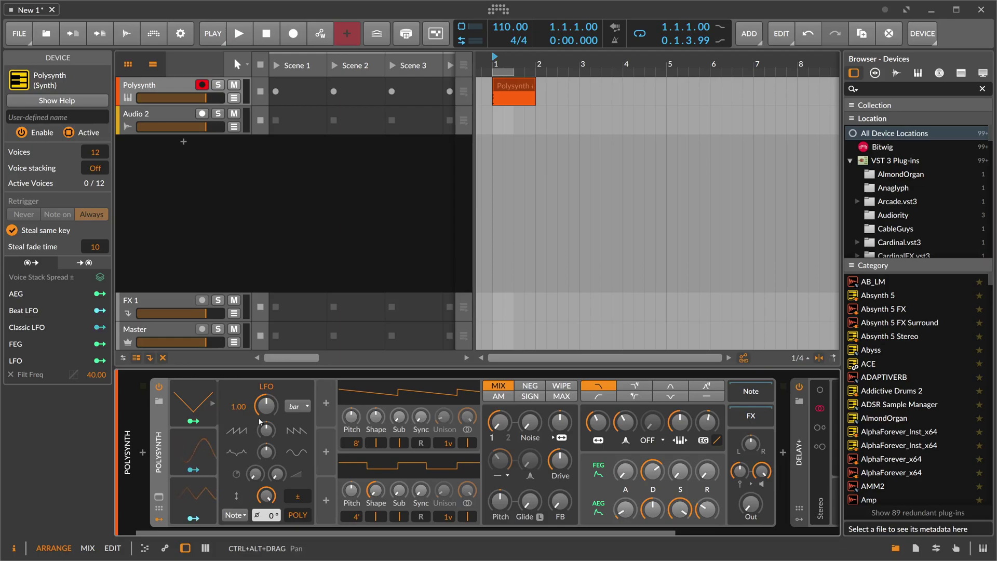
click(325, 406)
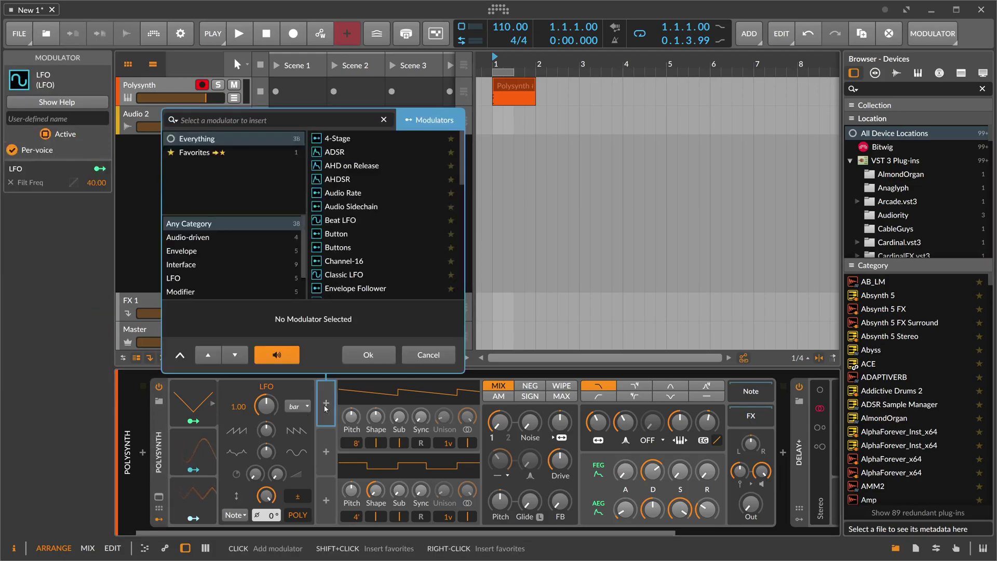
text(ra)
key(Down)
key(Return)
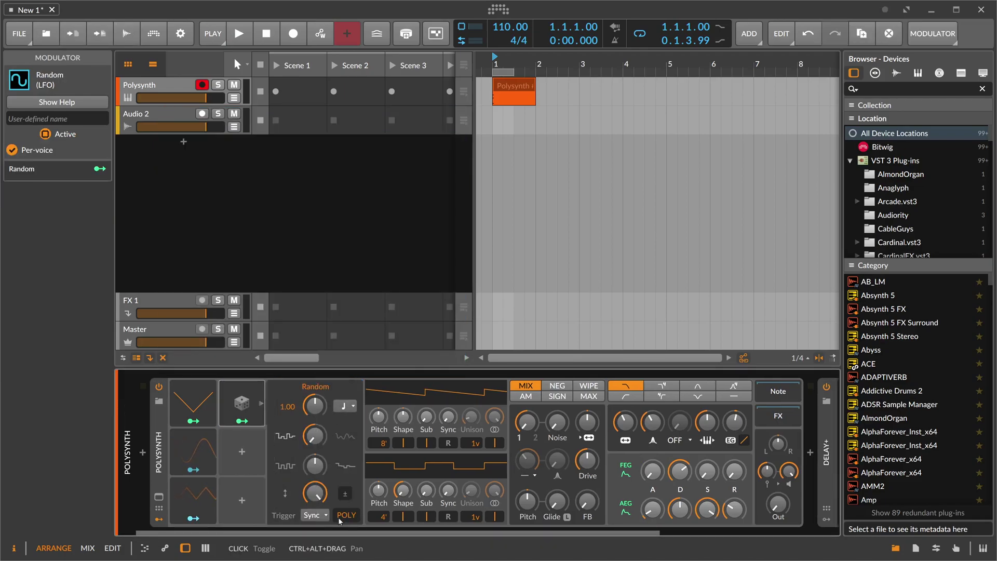
- Return to the LFO's settings, try switching it to Beat LFO, then undo back to LFO
click(242, 402)
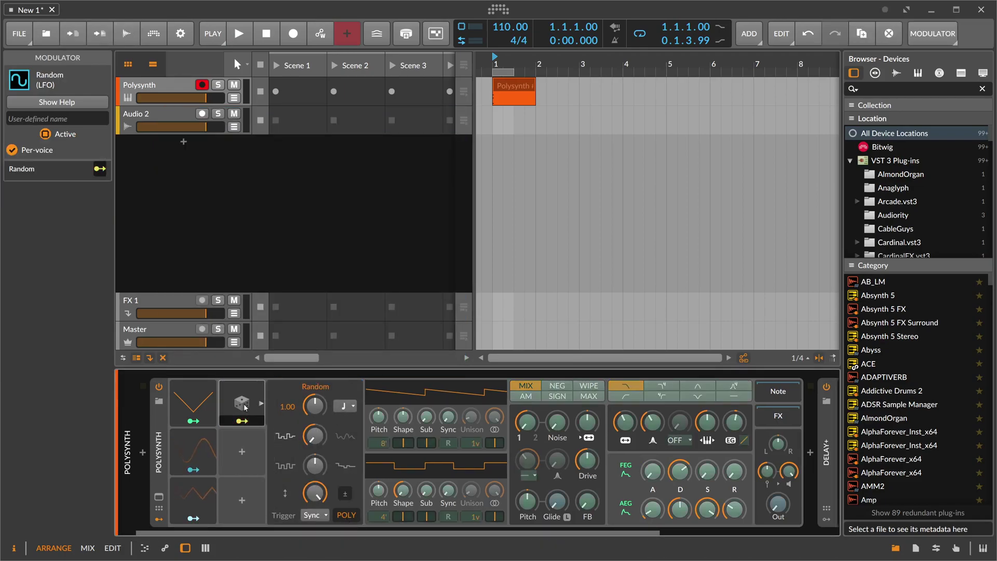
click(196, 403)
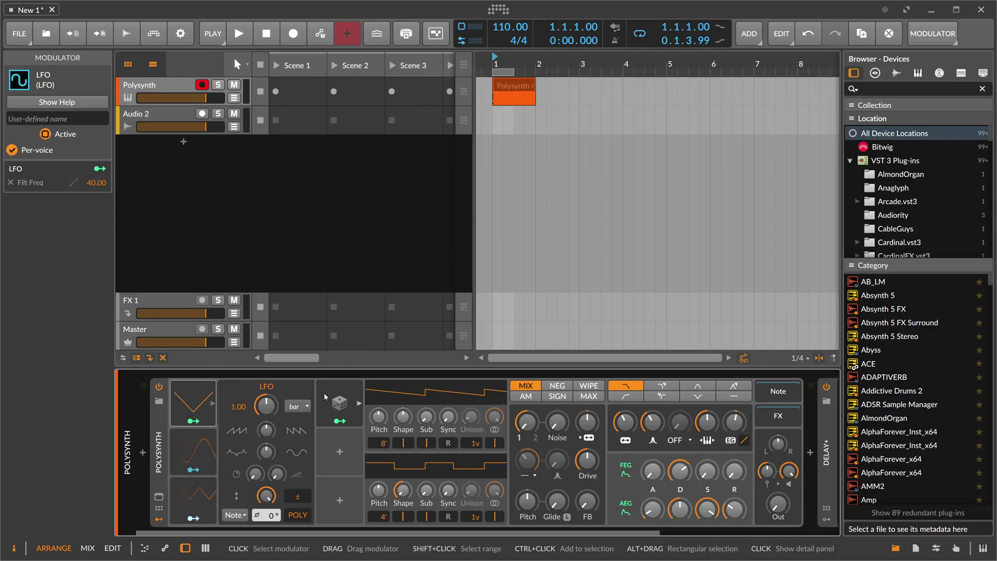
click(340, 401)
click(340, 401)
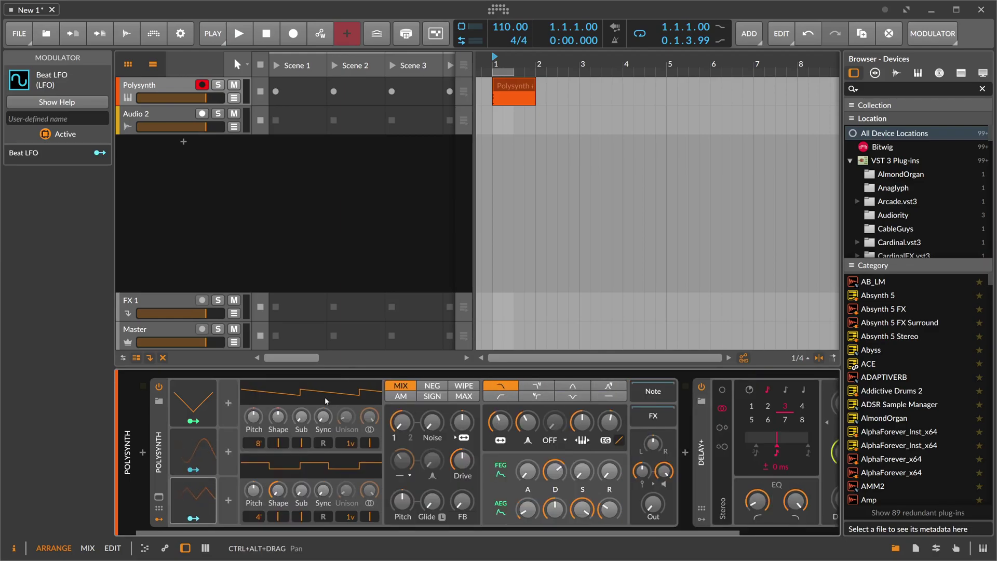
key(ctrl+z)
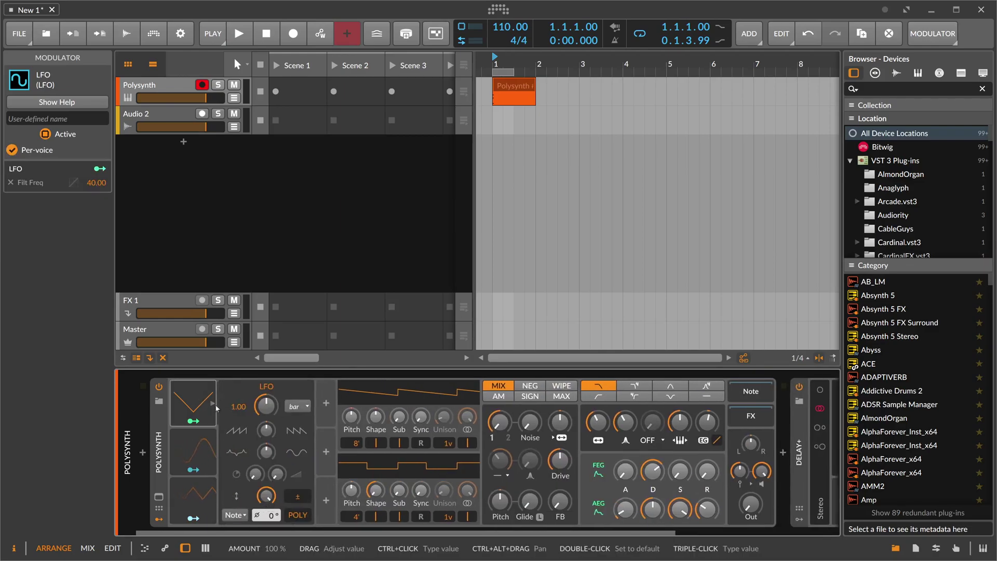
- Show the LFO help overlay with F1 and inspect the Timebase choices without changing them
key(F1)
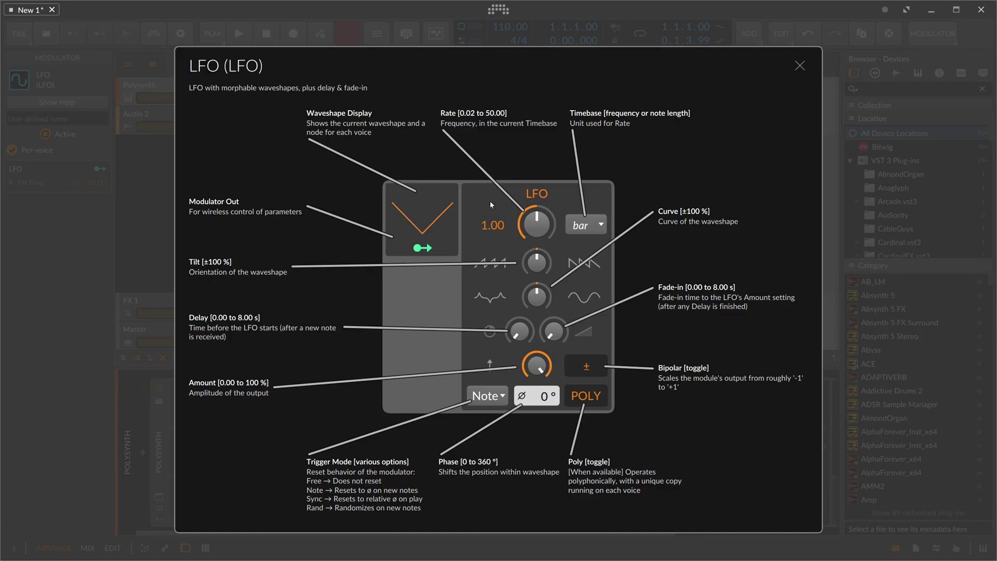
click(584, 225)
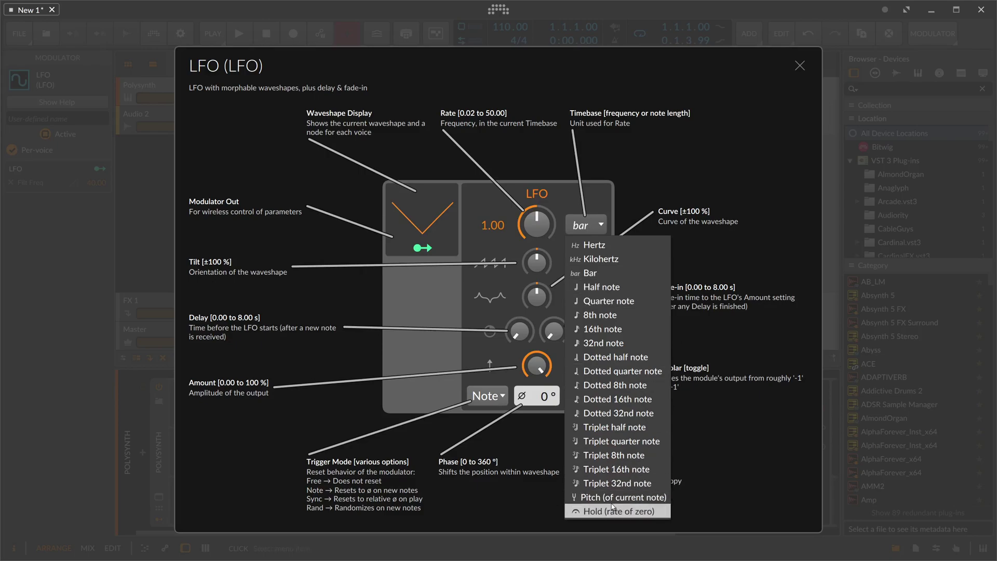
click(550, 489)
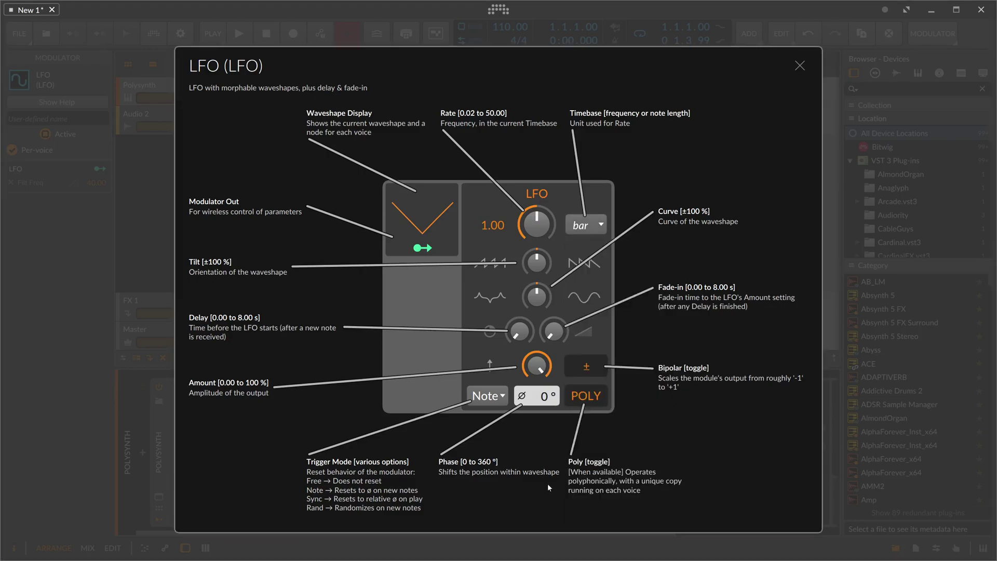